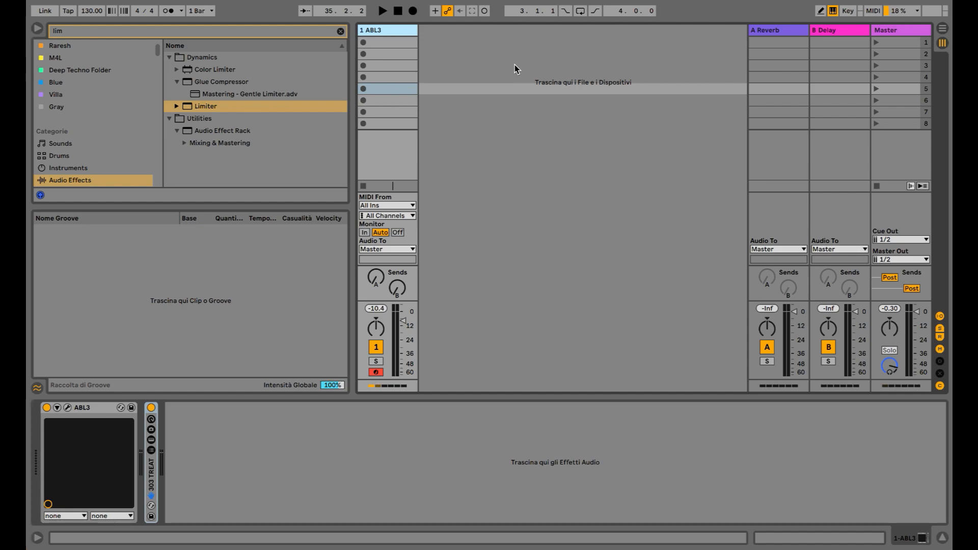
Clear the browser search and play the ABL3 track briefly to audition it.
click(340, 32)
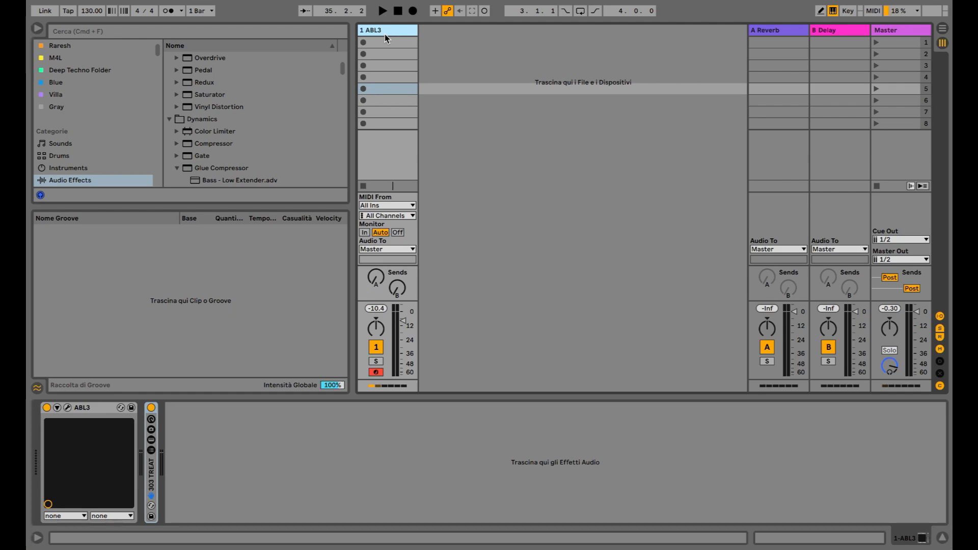
key(space)
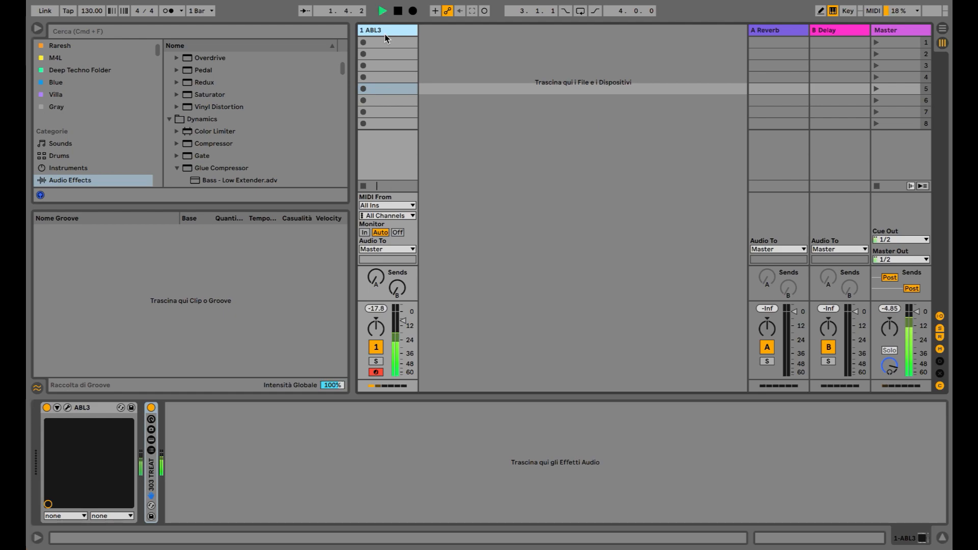
key(space)
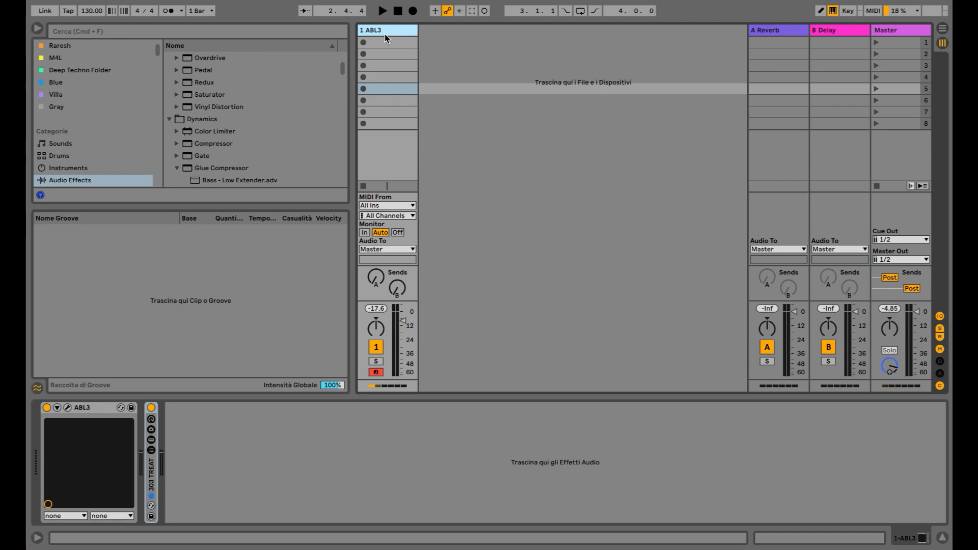
Find the Echo audio effect by searching for "echo" and load it onto a new audio track beside ABL3.
scroll(94, 144, down, 2)
click(174, 36)
text(echo)
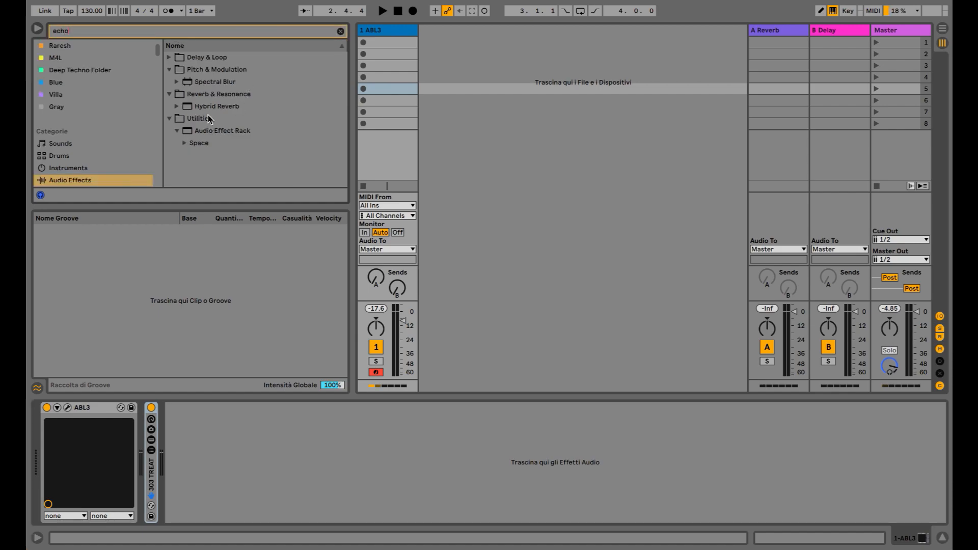
click(172, 58)
drag(201, 70, 473, 117)
scroll(144, 131, down, 2)
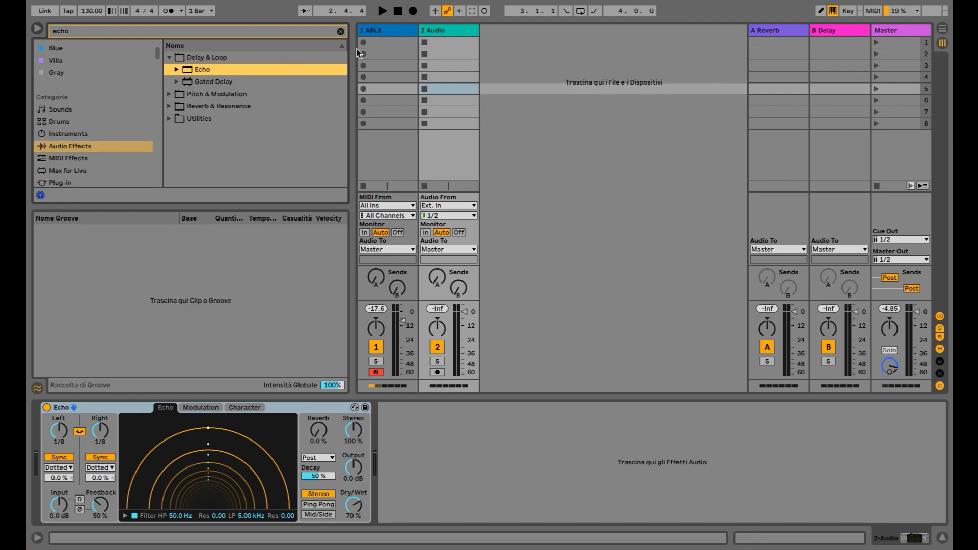
Search for "resona", add Resonators after Echo on track 2 in a bypassed state, and solo the track.
click(340, 31)
text(resona)
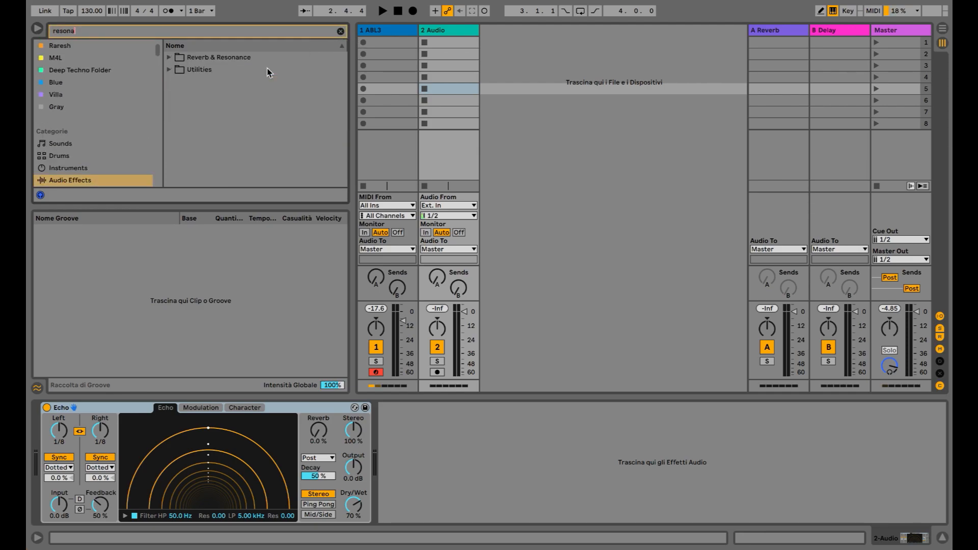
click(170, 58)
drag(217, 95, 437, 125)
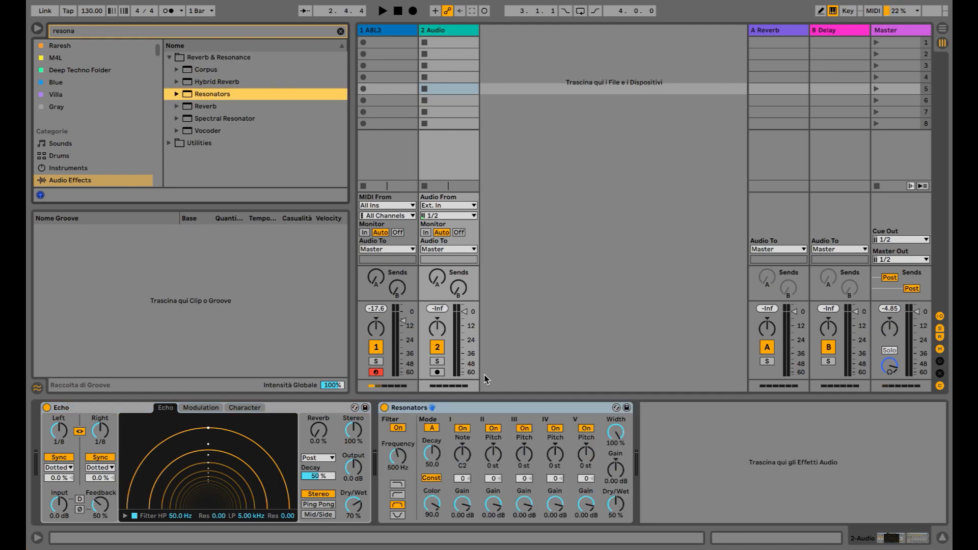
click(384, 407)
click(437, 361)
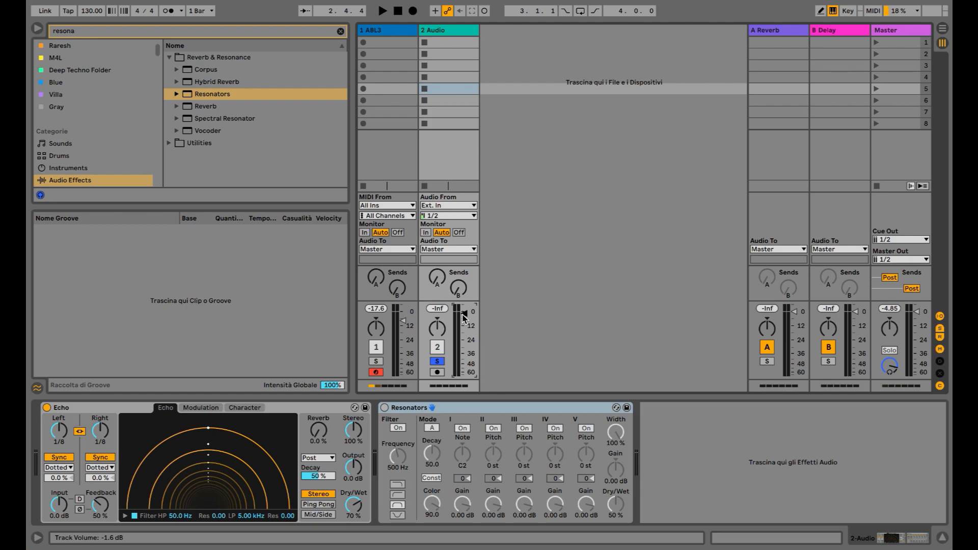
Raise Echo's Noise Amount and Noise Morph to 100% and lower the volume of track 2.
click(203, 407)
click(236, 407)
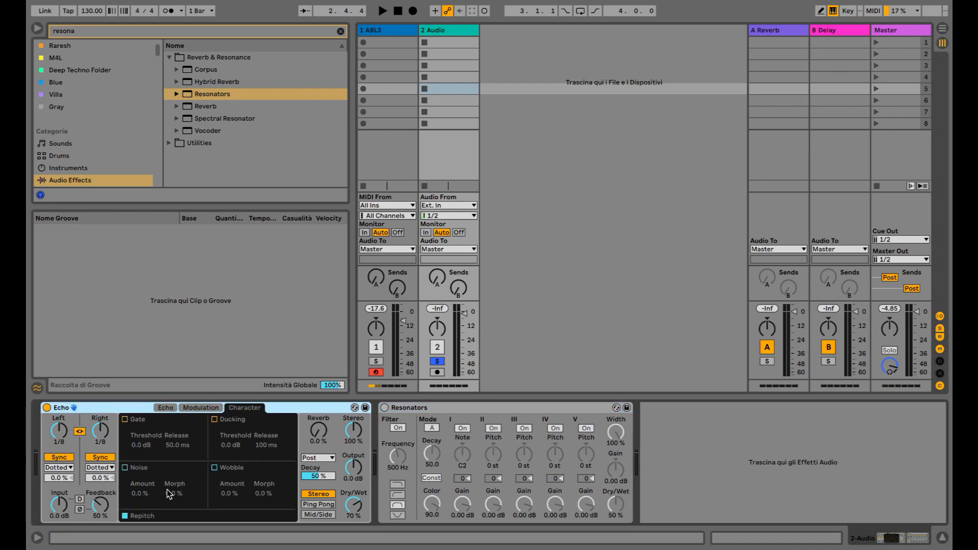
drag(140, 492, 139, 461)
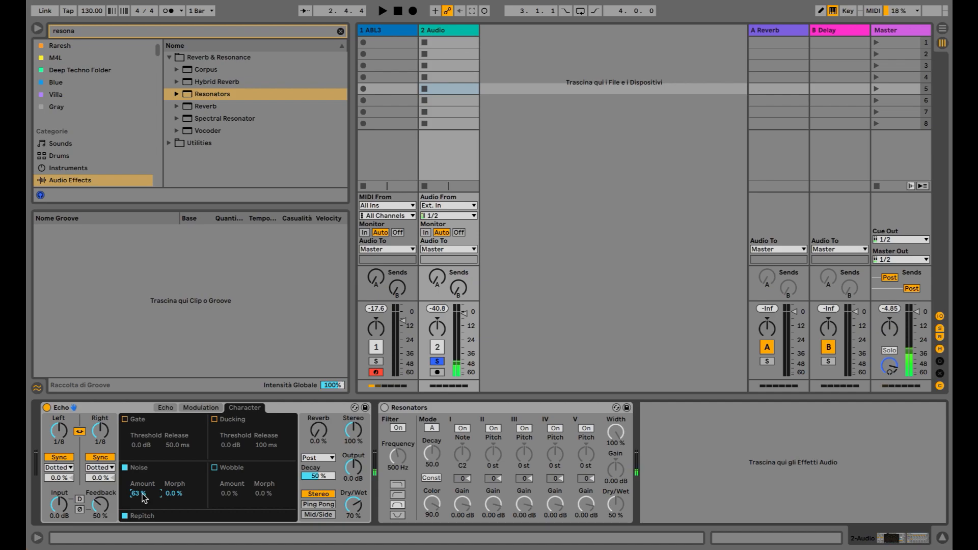
drag(464, 313, 464, 334)
drag(146, 495, 146, 481)
drag(463, 335, 464, 348)
drag(173, 496, 173, 444)
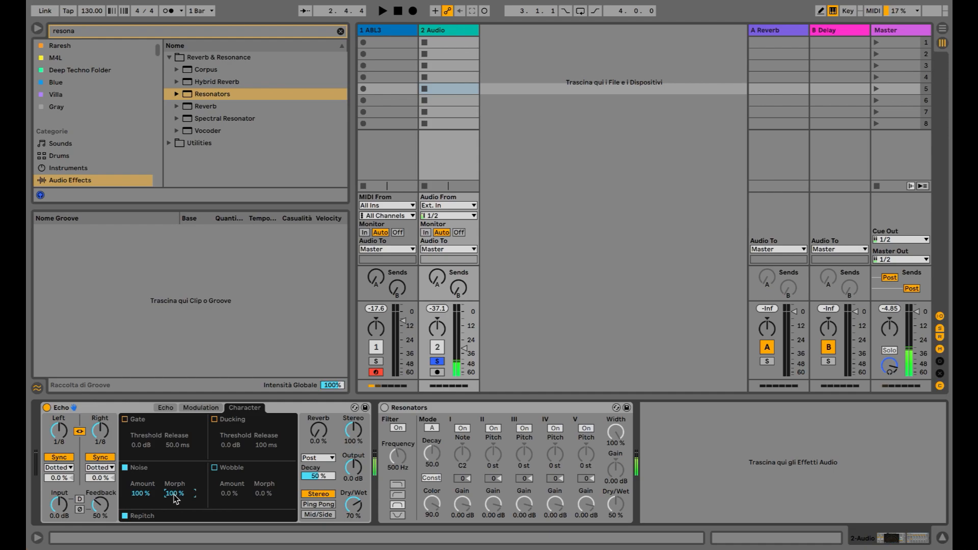
Set Echo's Dry/Wet to 100% and its Feedback to 67% during playback.
key(space)
click(451, 112)
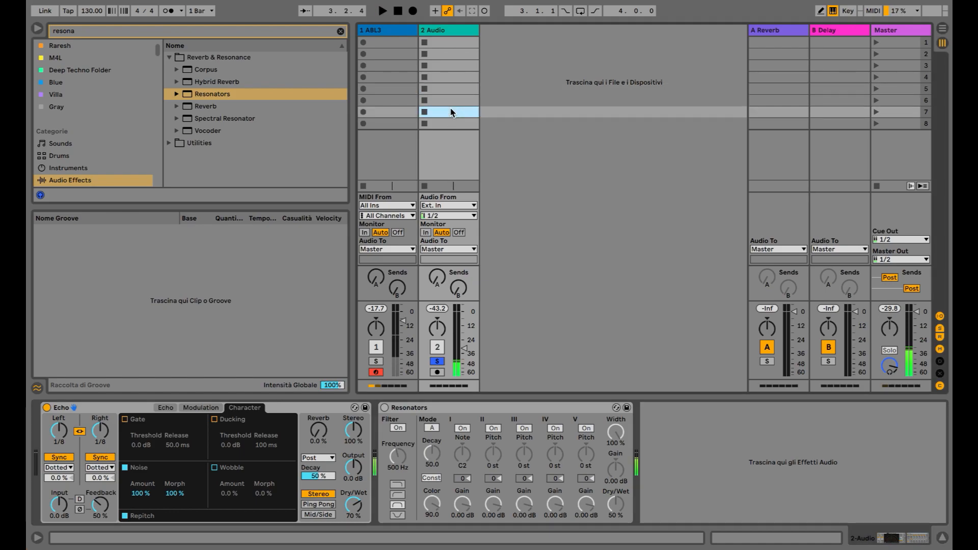
key(space)
drag(354, 504, 355, 481)
drag(105, 503, 105, 490)
Set Echo's Noise Morph to 59% and enable Wobble with an Amount of 6.2% and a Morph of 4.7%.
drag(180, 492, 180, 513)
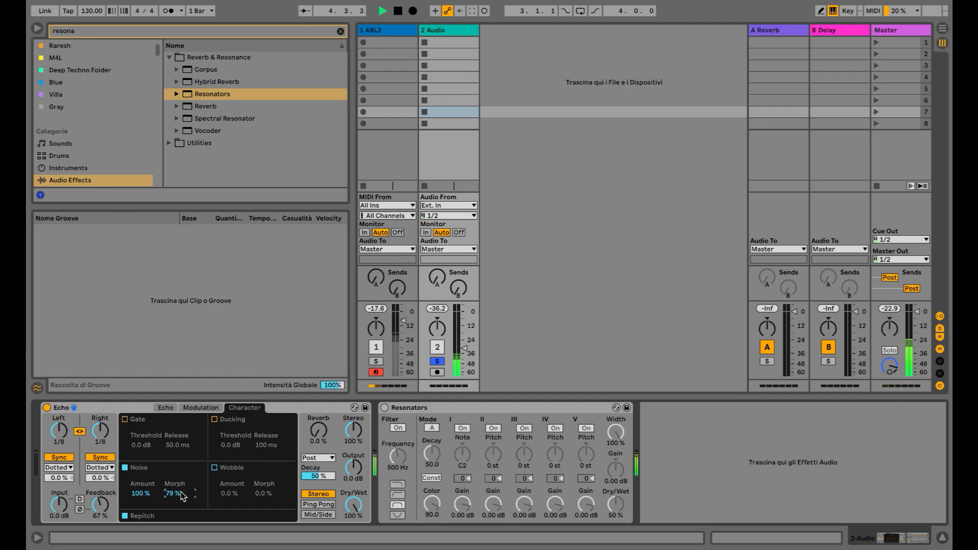
drag(182, 496, 229, 486)
click(214, 468)
click(228, 492)
drag(264, 492, 231, 448)
double_click(239, 493)
drag(173, 494, 175, 498)
mouse_move(174, 493)
mouse_down()
mouse_move(175, 485)
mouse_move(175, 498)
mouse_up()
Restart playback to audition the Echo noise, stop it, and set Echo's Dry/Wet to 0%.
key(space)
click(516, 133)
key(space)
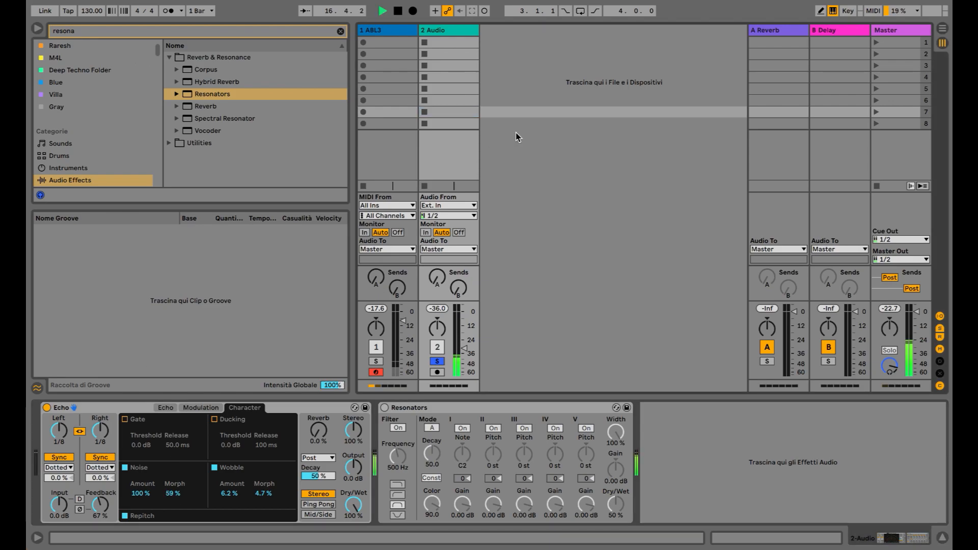
key(space)
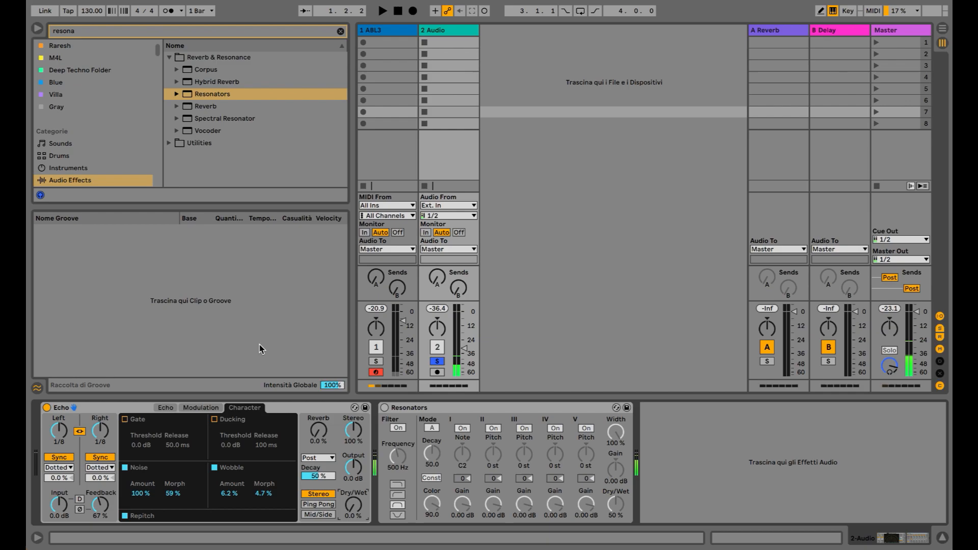
Search the Max for Live devices for "lfo" and add the LFO audio effect after Resonators.
scroll(85, 174, down, 2)
scroll(85, 175, down, 2)
click(77, 151)
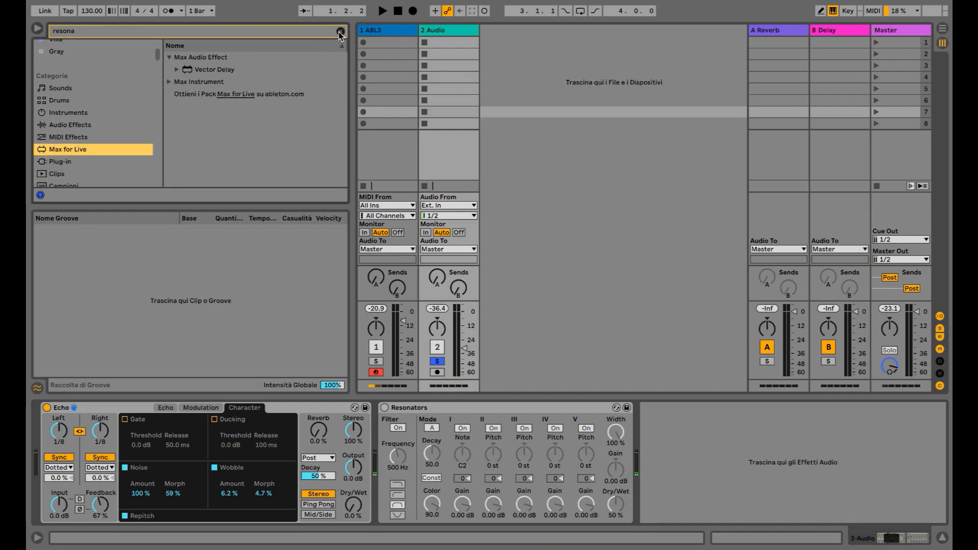
click(340, 31)
text(lfo)
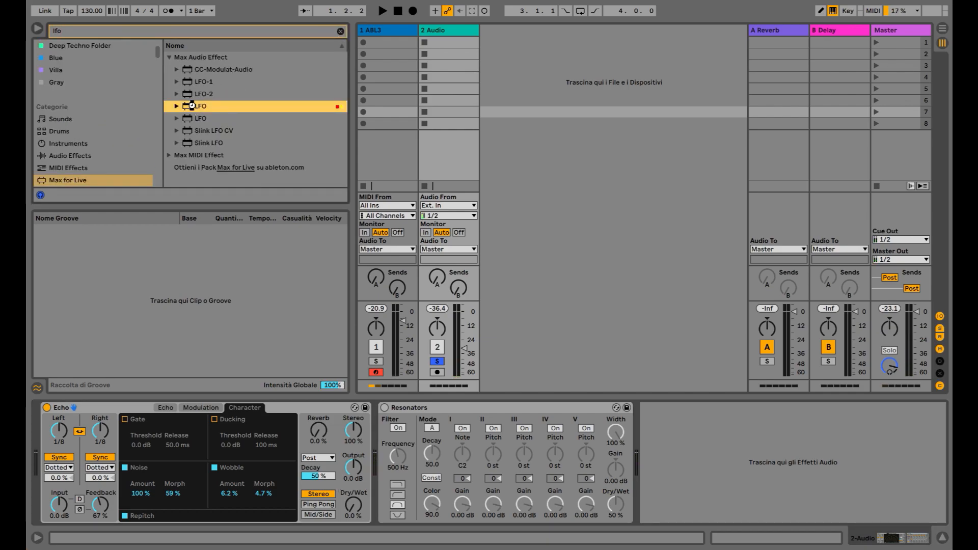
drag(586, 520, 586, 516)
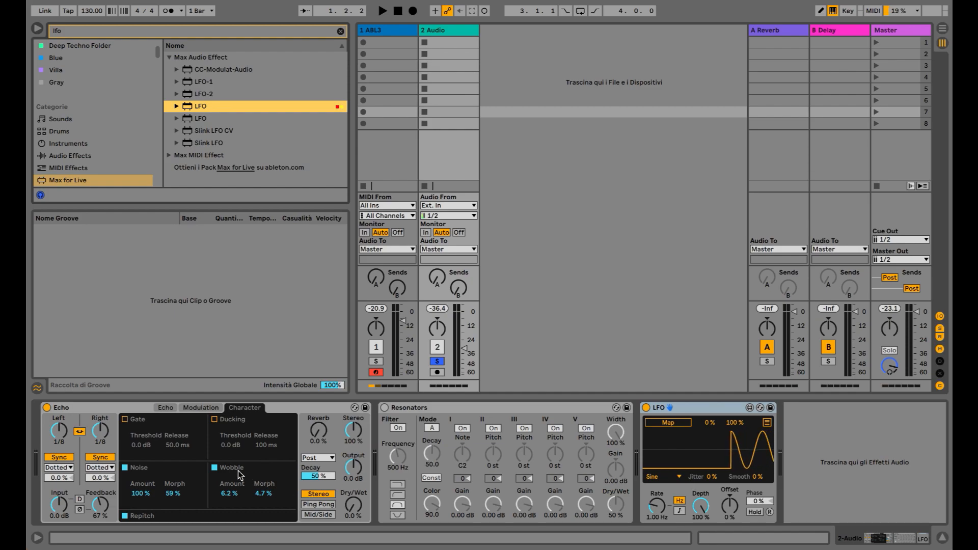
Map the LFO to Echo's Noise Morph with a Rate of 0.09 Hz, a Depth of 36.2% and an Offset of 57%.
drag(656, 505, 657, 525)
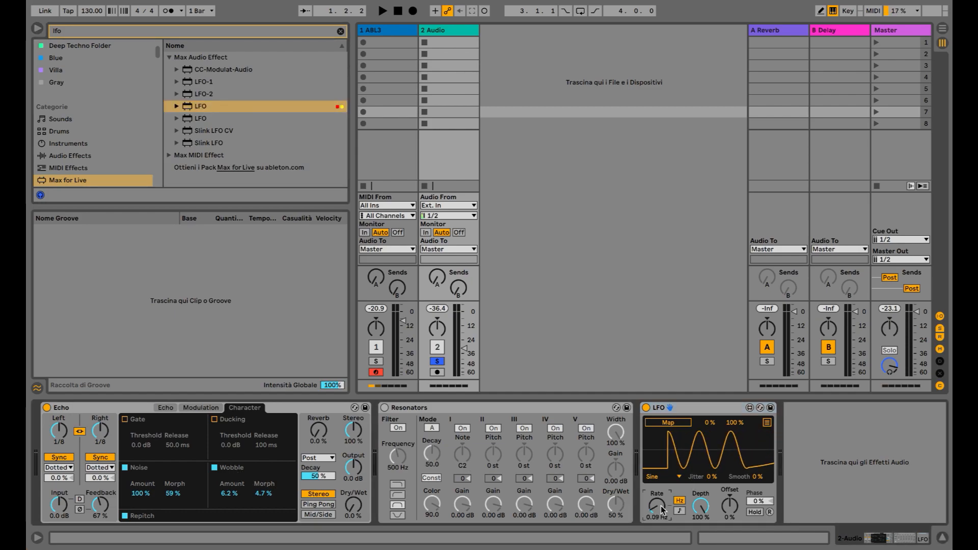
click(667, 422)
click(174, 491)
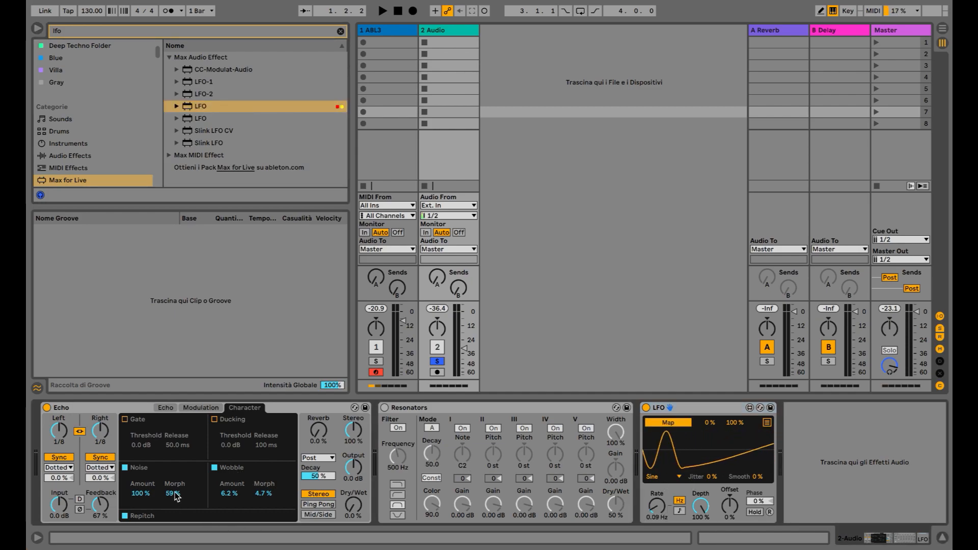
drag(701, 505, 729, 486)
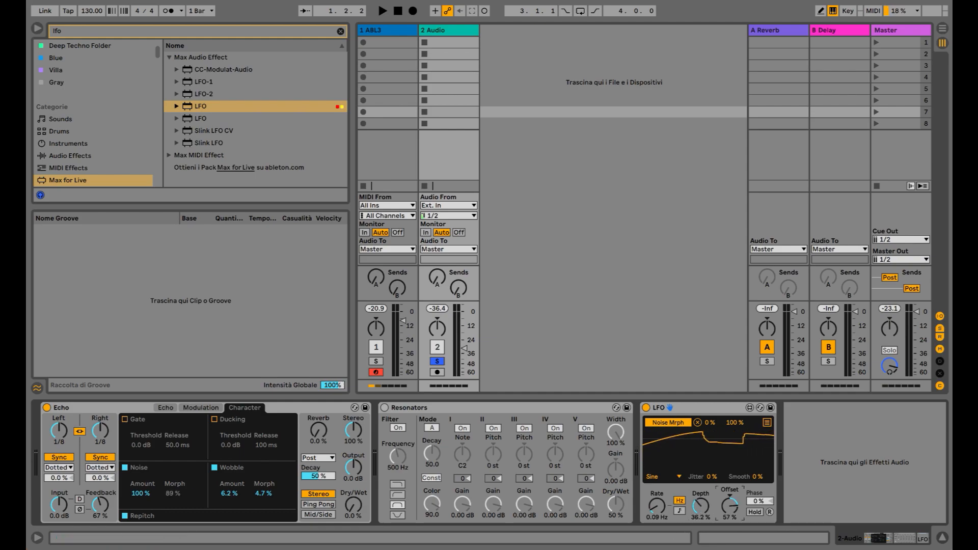
Audition the modulated noise and refine the LFO to 100% Depth, a 34% mapping minimum and a 41% Offset.
key(space)
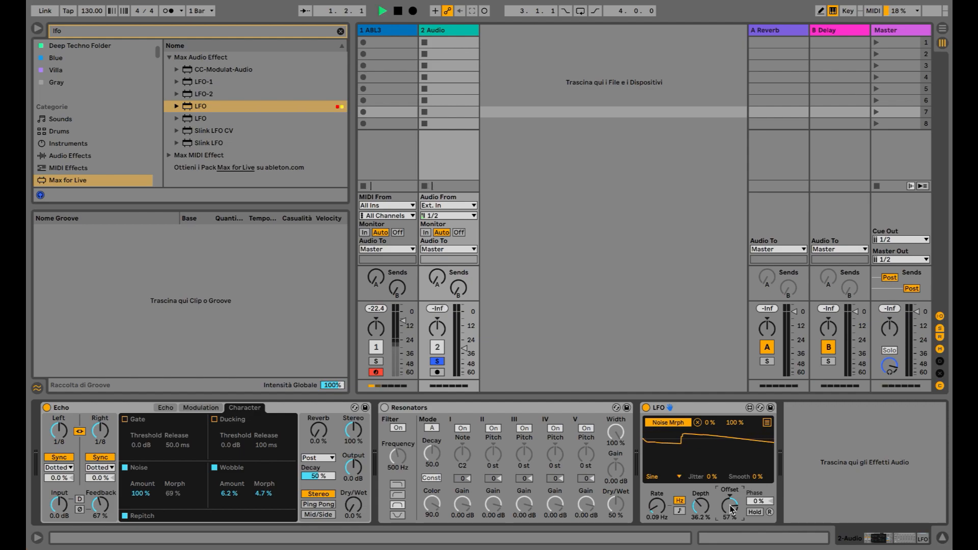
drag(353, 505, 353, 454)
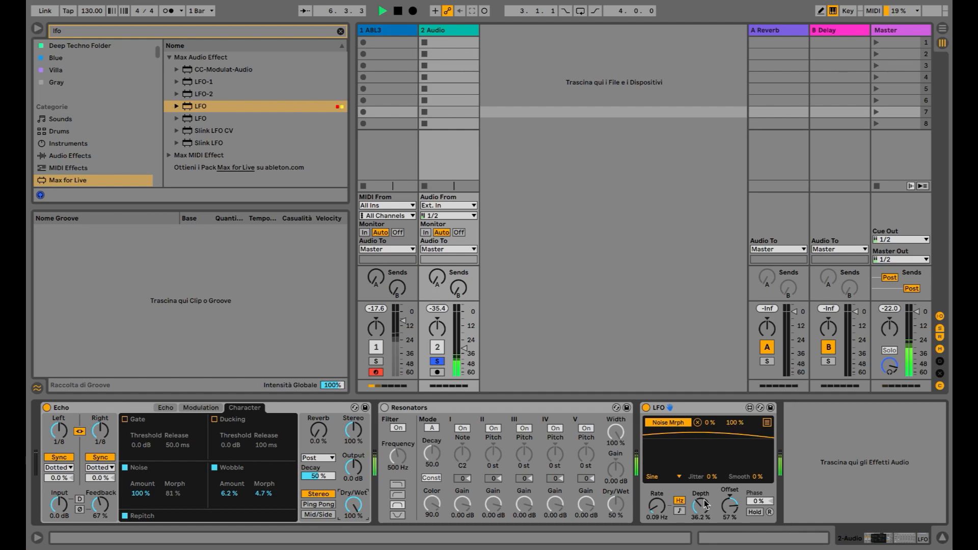
drag(703, 501, 703, 451)
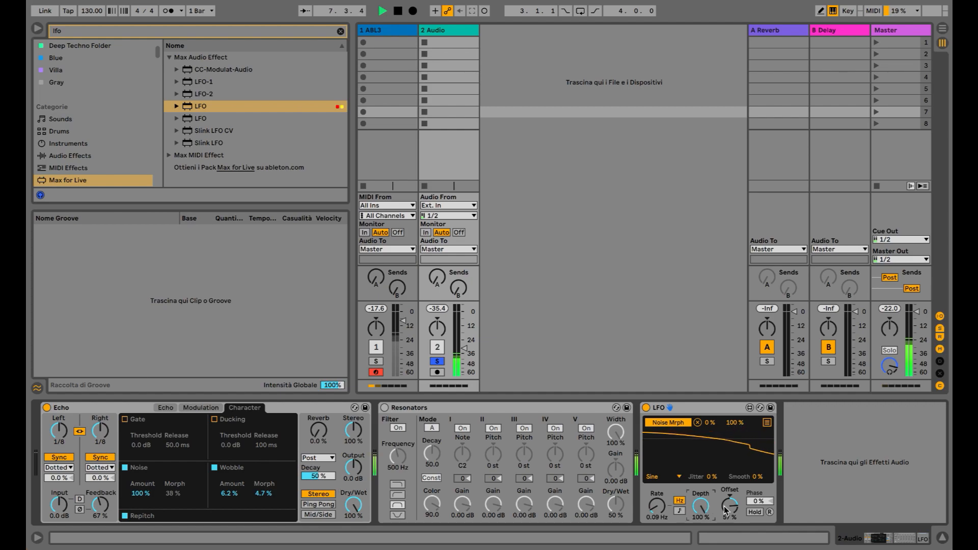
drag(712, 424, 711, 400)
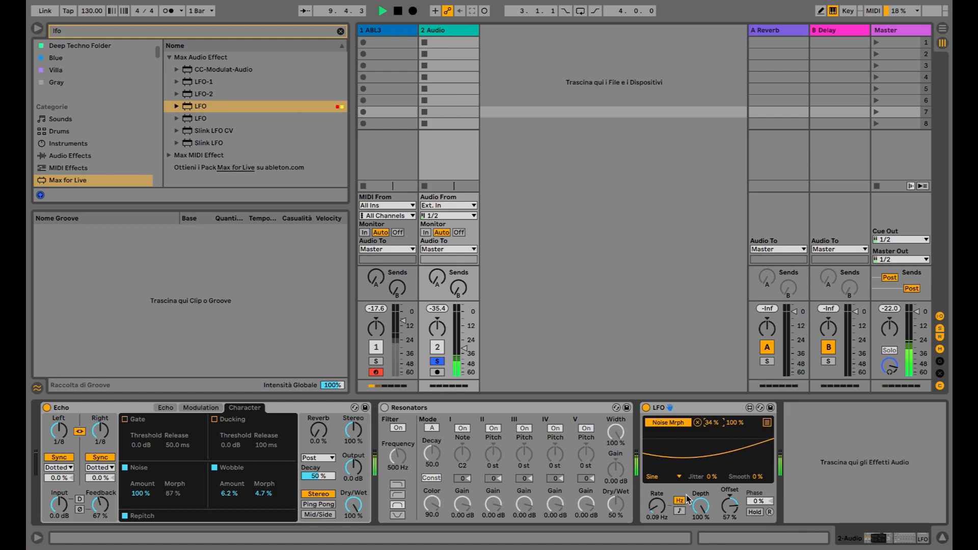
drag(354, 504, 353, 530)
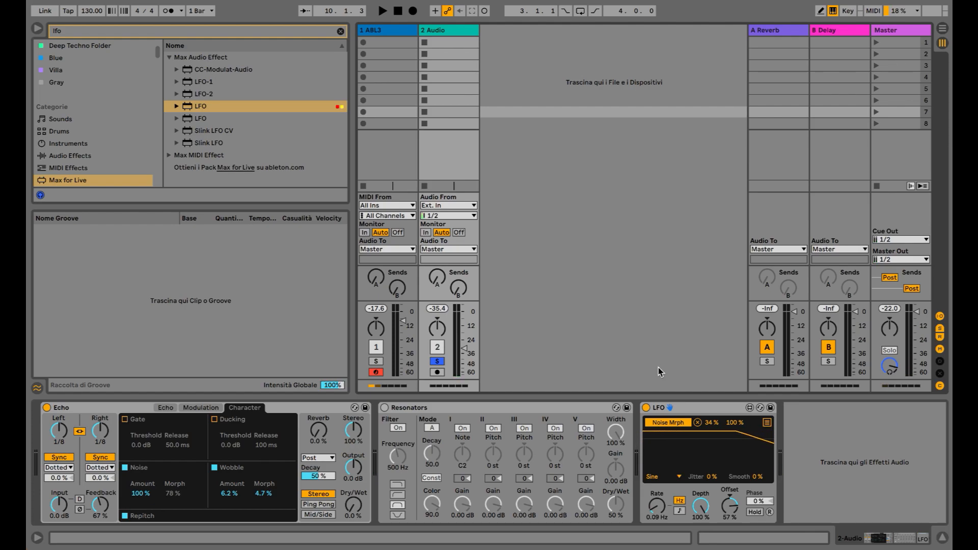
drag(725, 487, 724, 504)
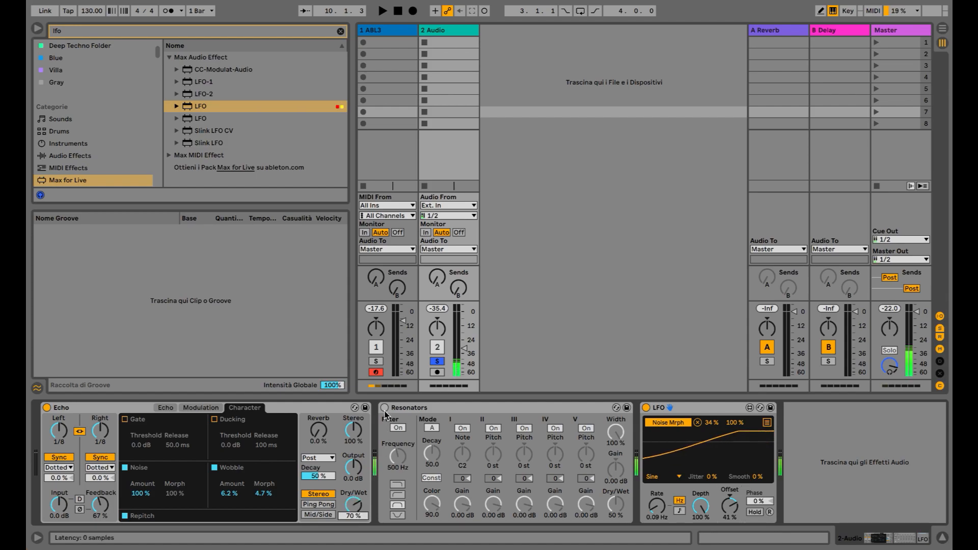
Enable Resonators, set track 2's volume to about -27.5 dB, and compare the sound with Resonators off and on.
click(383, 407)
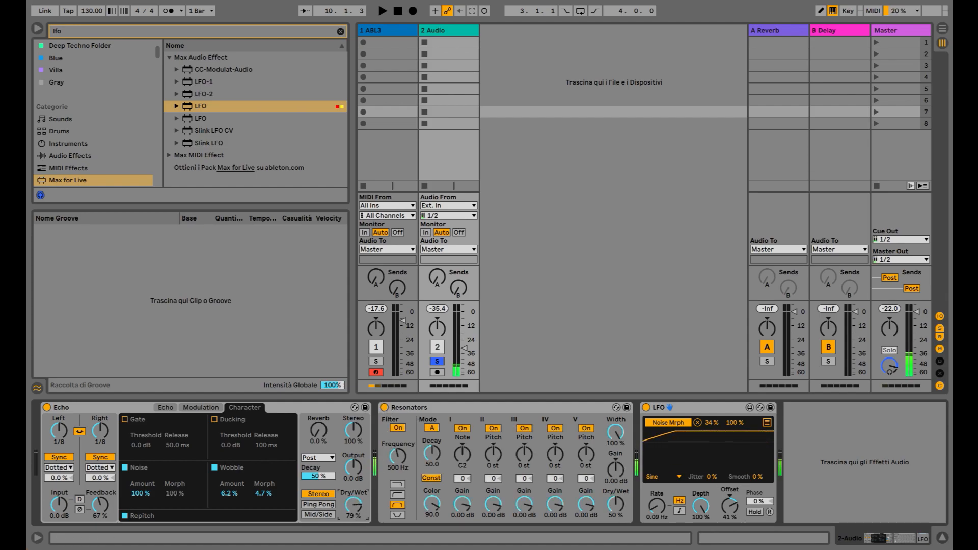
click(462, 345)
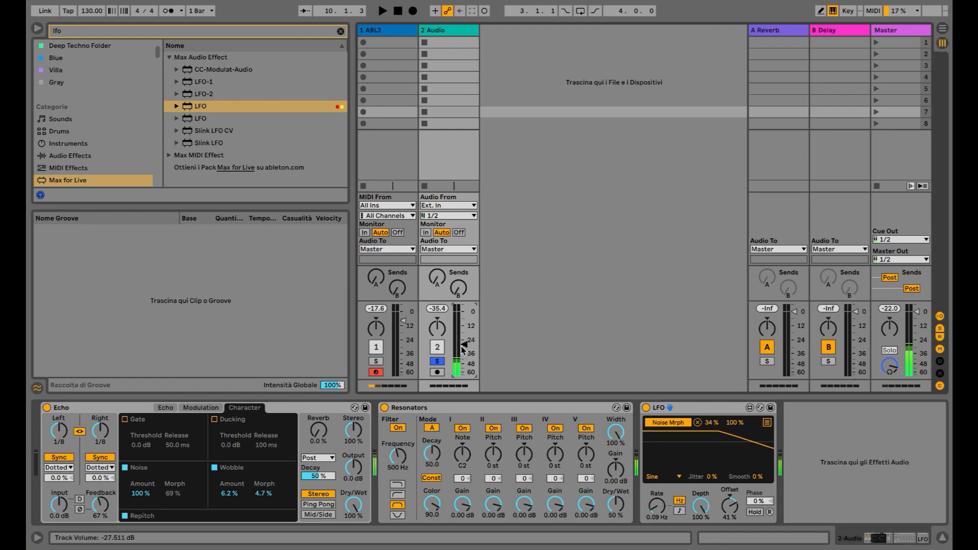
key(space)
click(384, 407)
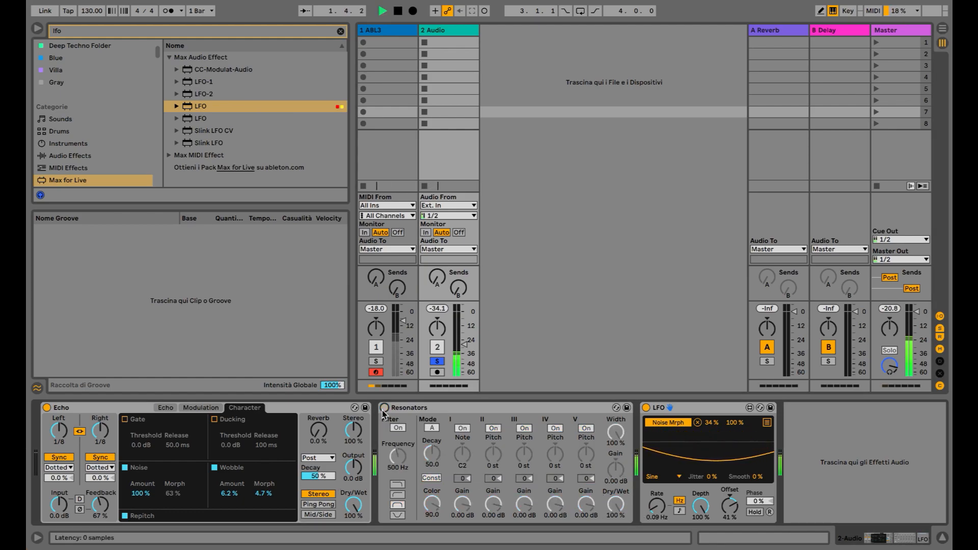
click(384, 408)
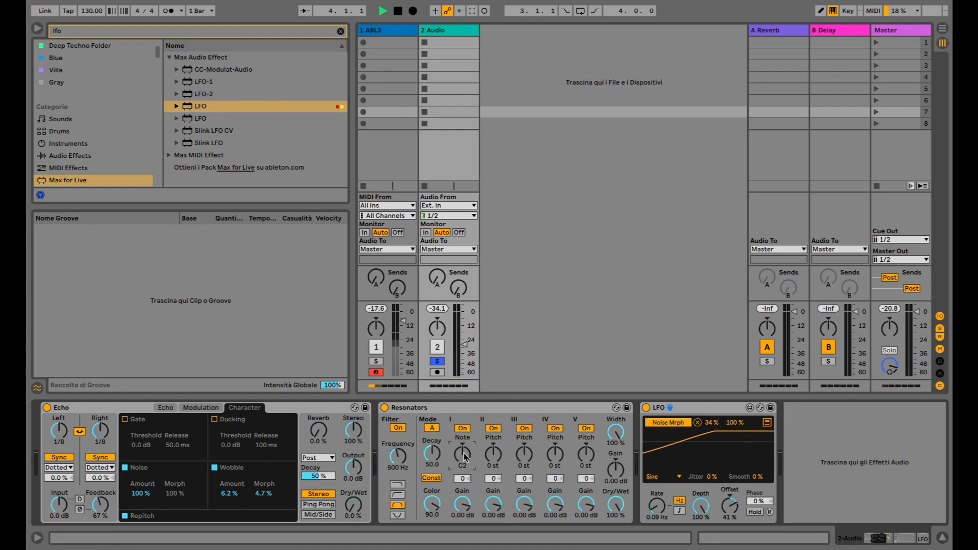
Sweep Echo's Dry/Wet and try another Resonators note during playback, returning the note to C2 and Dry/Wet to 0%.
drag(355, 514, 355, 433)
drag(367, 506, 368, 545)
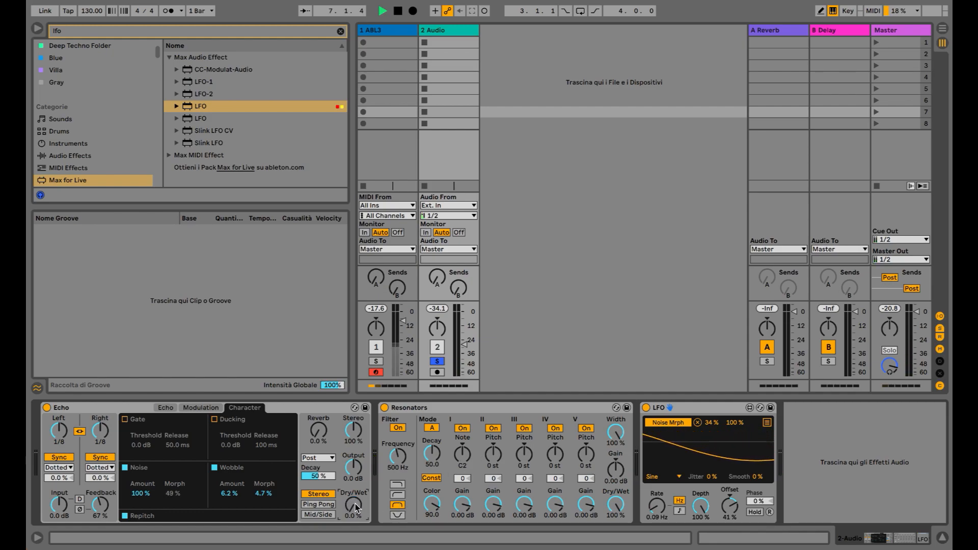
drag(355, 507, 355, 458)
drag(462, 454, 462, 439)
double_click(464, 458)
key(space)
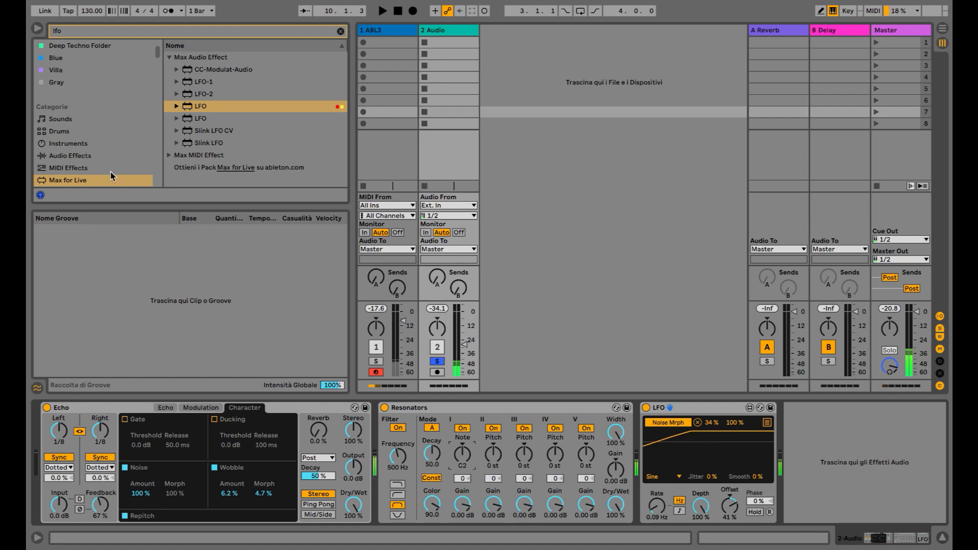
drag(350, 503, 350, 545)
Add Spectrum to the end of track 2's device chain, expand its analyzer display and start playback.
click(128, 155)
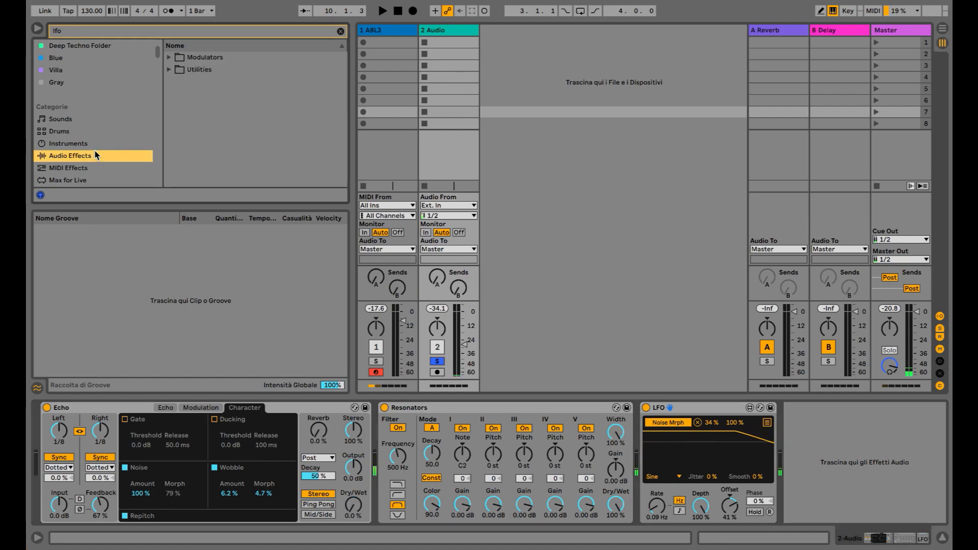
click(340, 31)
text(spectr)
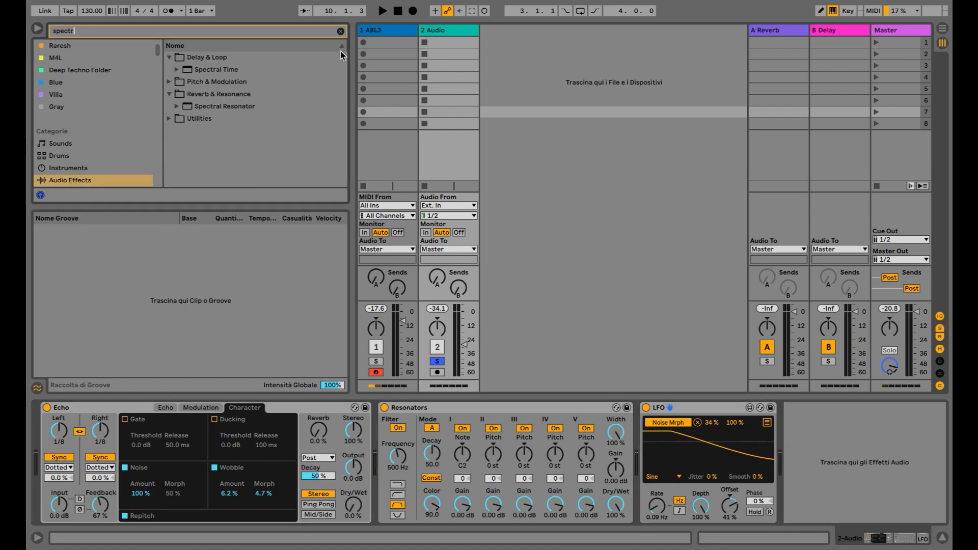
click(212, 130)
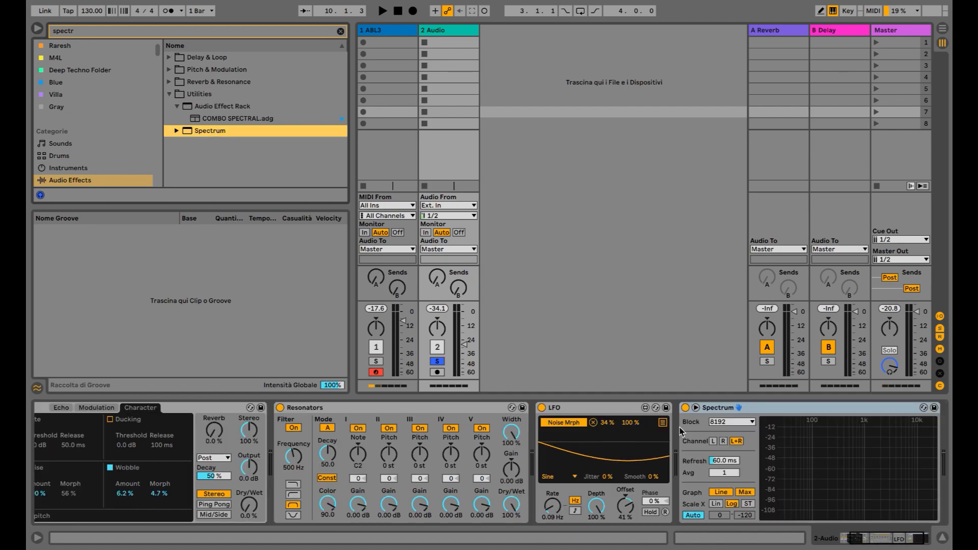
click(695, 407)
key(space)
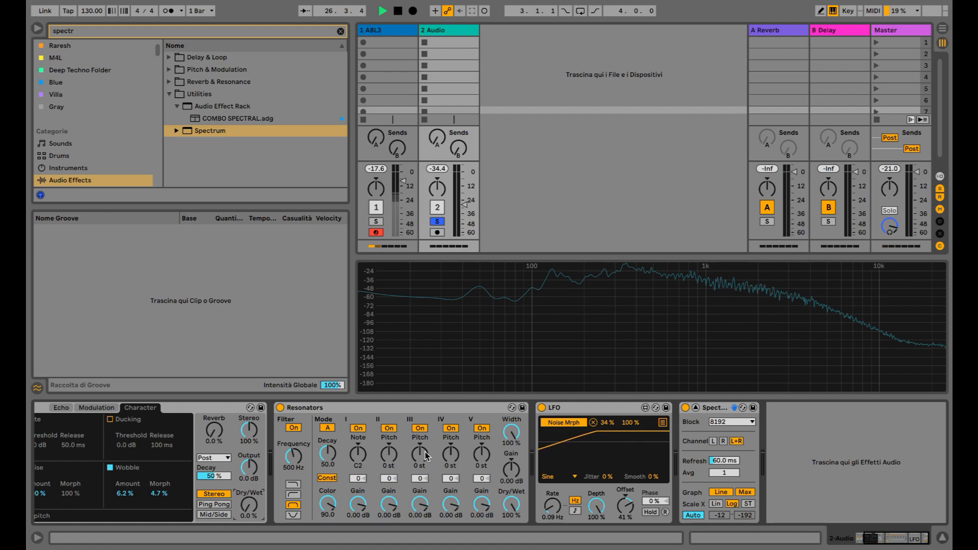
List all Max for Live devices with the browser search cleared and raise Echo's Dry/Wet during playback.
scroll(62, 175, down, 3)
click(71, 161)
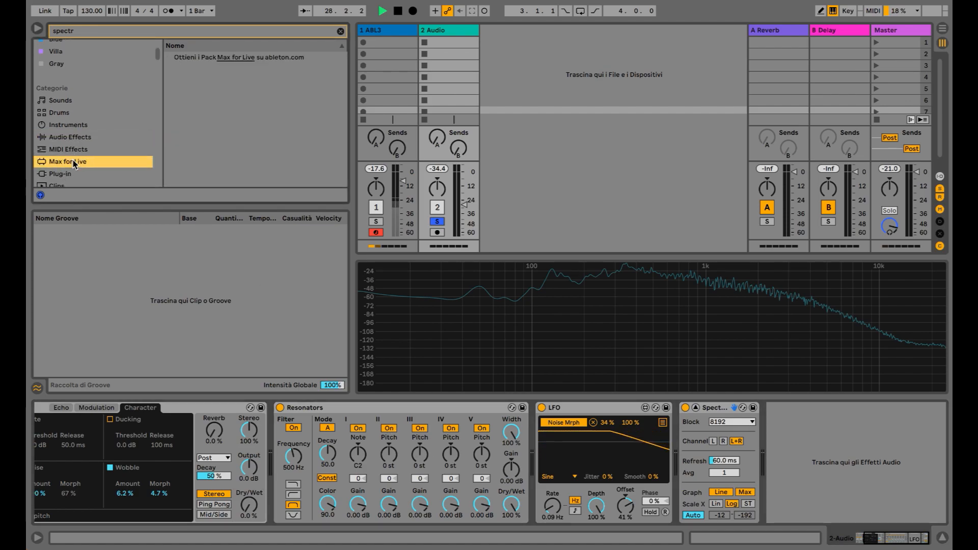
click(340, 32)
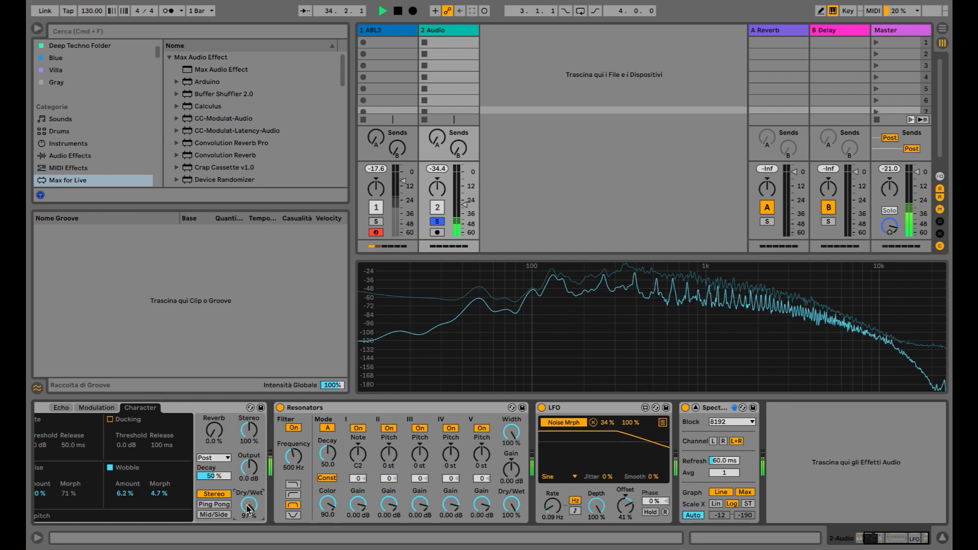
Set the Resonators pitches to +3 st for II, +7 st for III, +10 st for IV and +14 st for V.
text(3)
key(Return)
click(420, 453)
text(7)
key(Return)
click(449, 455)
text(10)
key(Return)
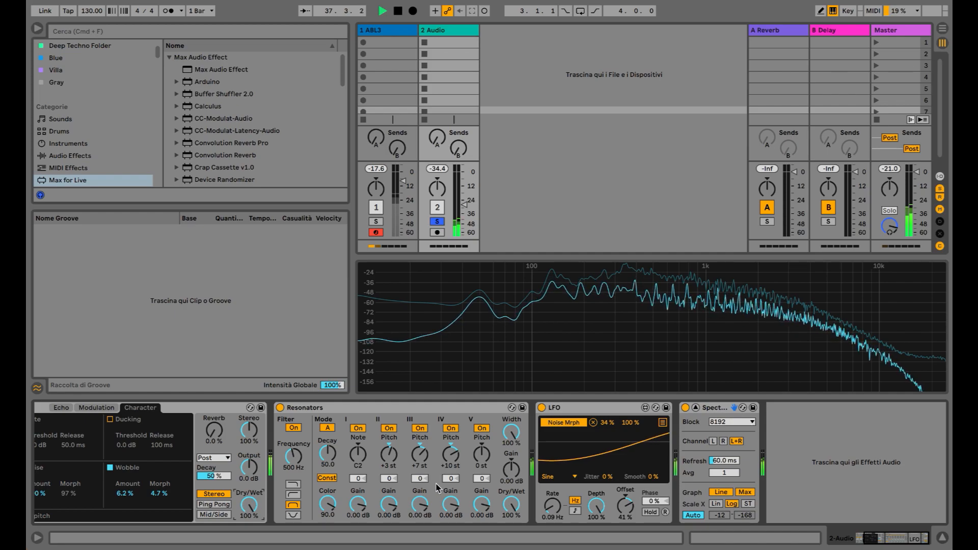
click(482, 452)
text(14)
key(Return)
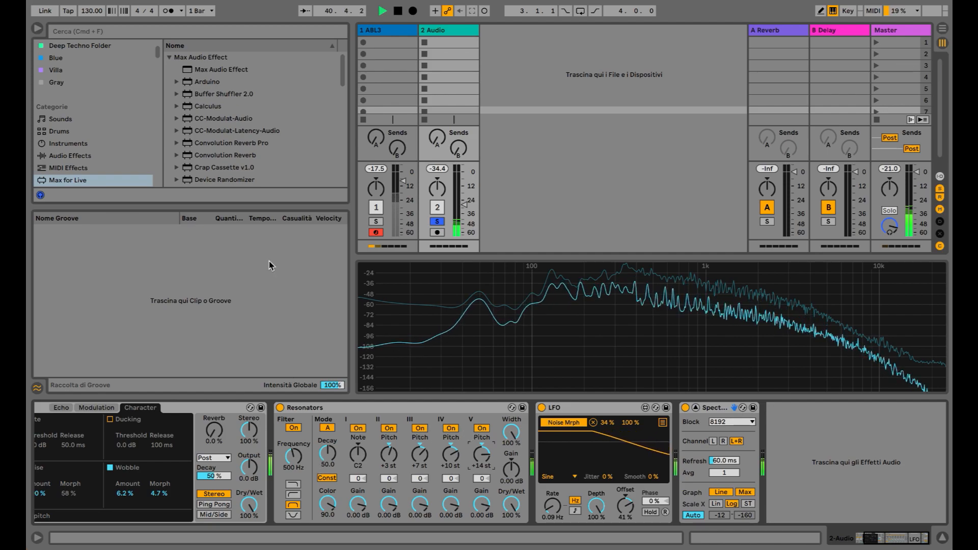
Stop playback and lower Echo's Dry/Wet to 12%.
scroll(130, 178, down, 2)
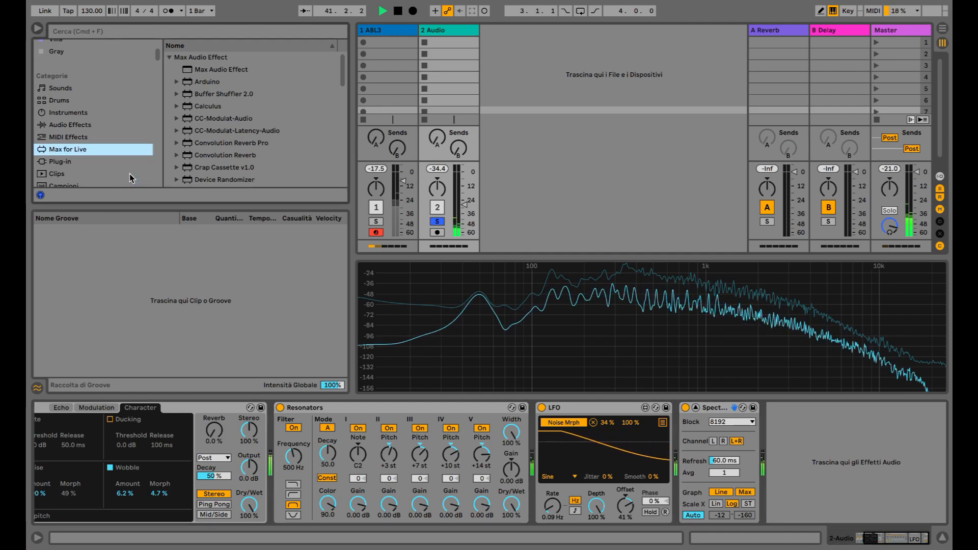
click(256, 36)
drag(248, 505, 248, 540)
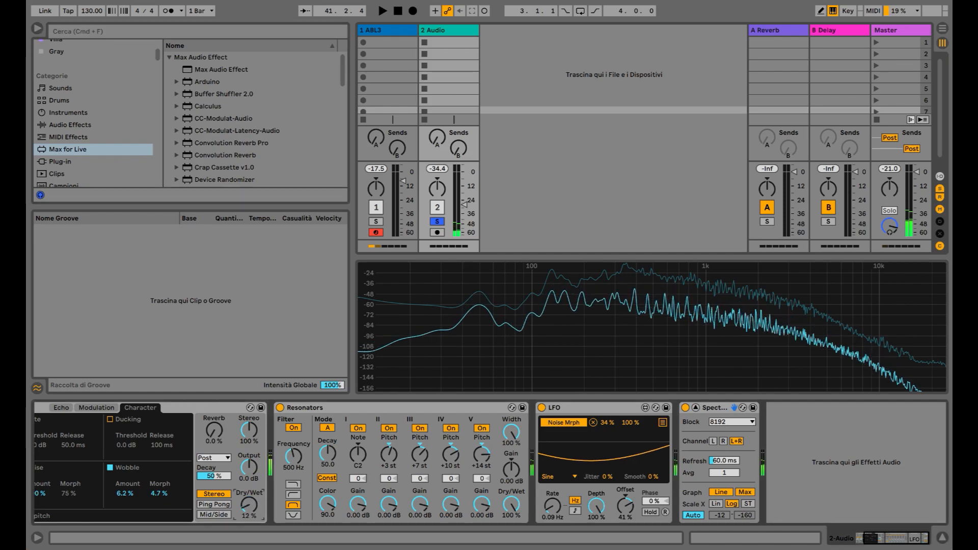
Add an LFO after Spectrum and map it to Resonators' I Gain at 0.21 Hz with a 70% to 87% range, with Echo's Dry/Wet at 26%.
click(259, 33)
text(lfo)
click(208, 109)
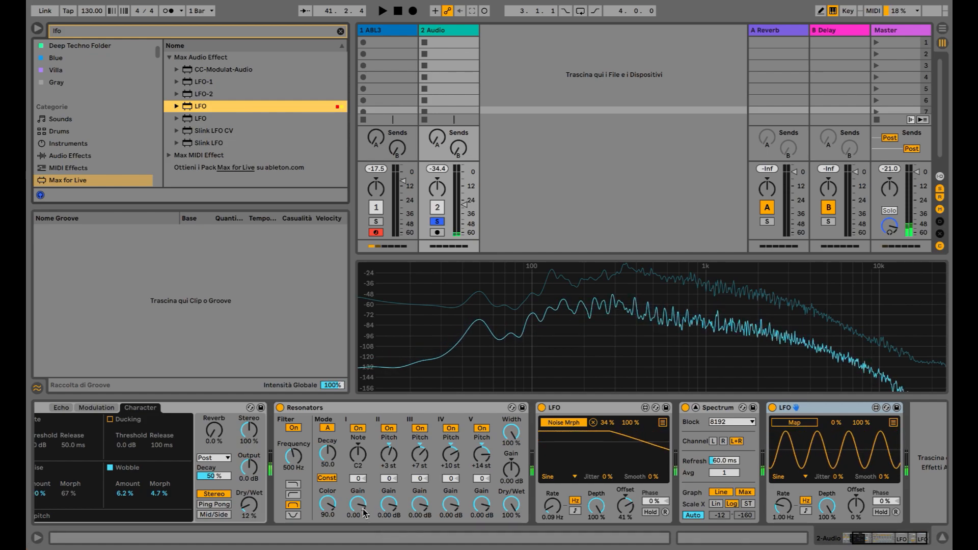
drag(249, 504, 249, 489)
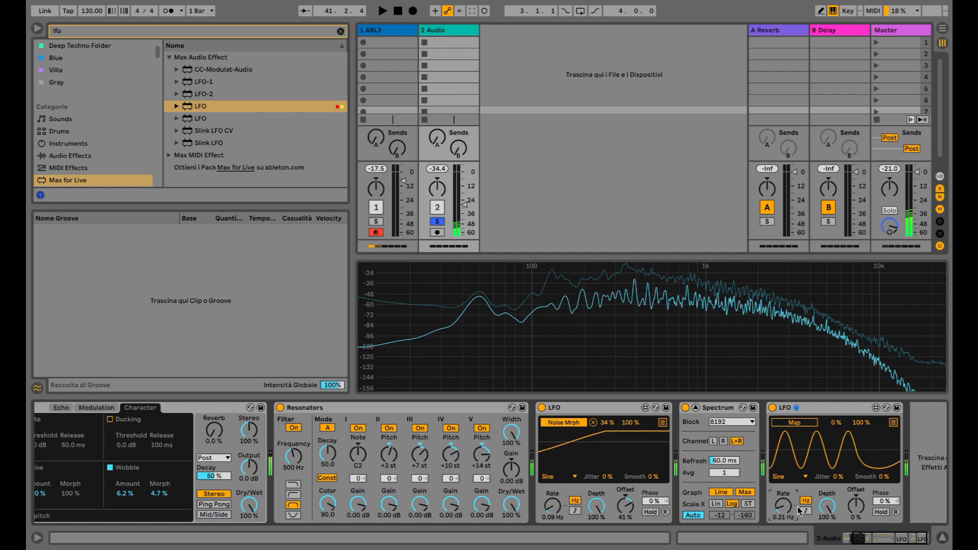
click(359, 505)
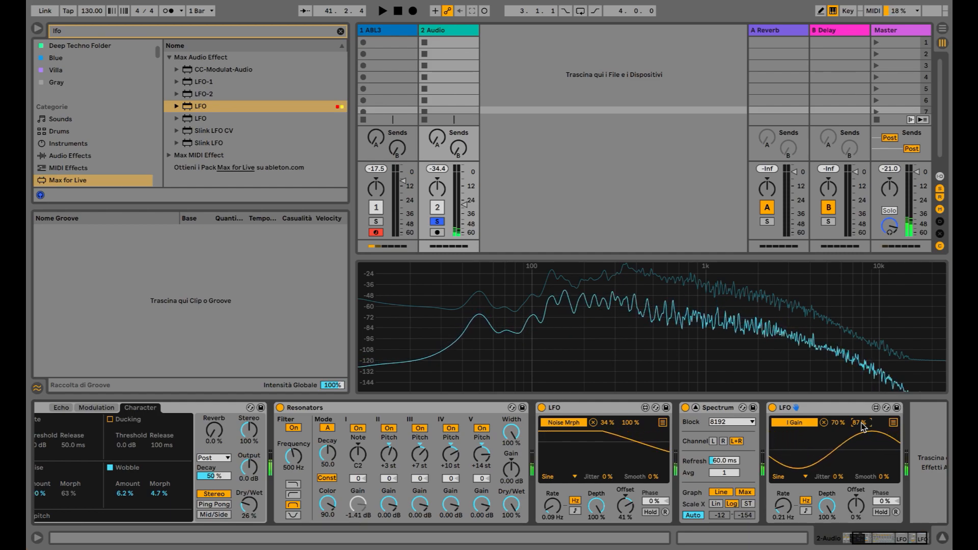
Raise Echo's Dry/Wet to 97% and map the same LFO to Resonators' II Gain with an inverted range of 87% to 70%.
click(893, 423)
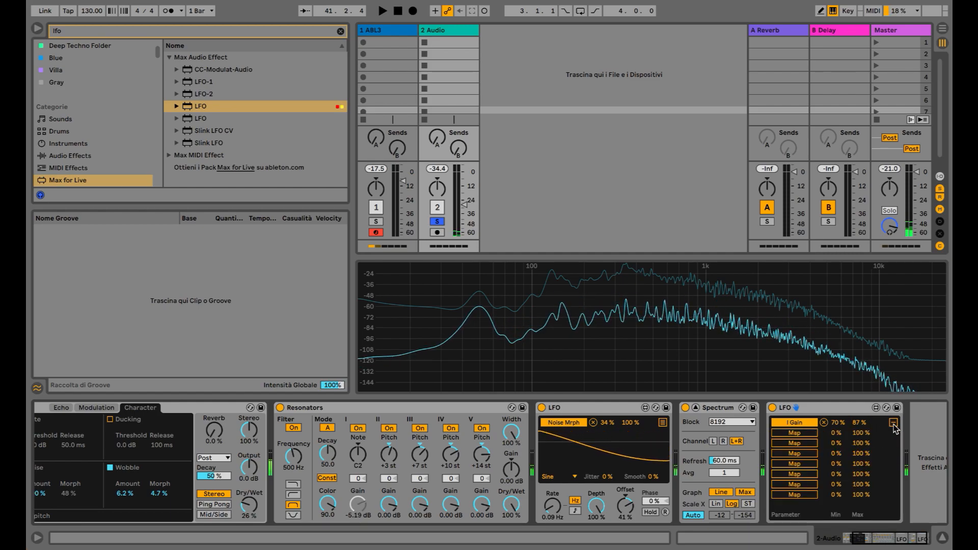
click(250, 517)
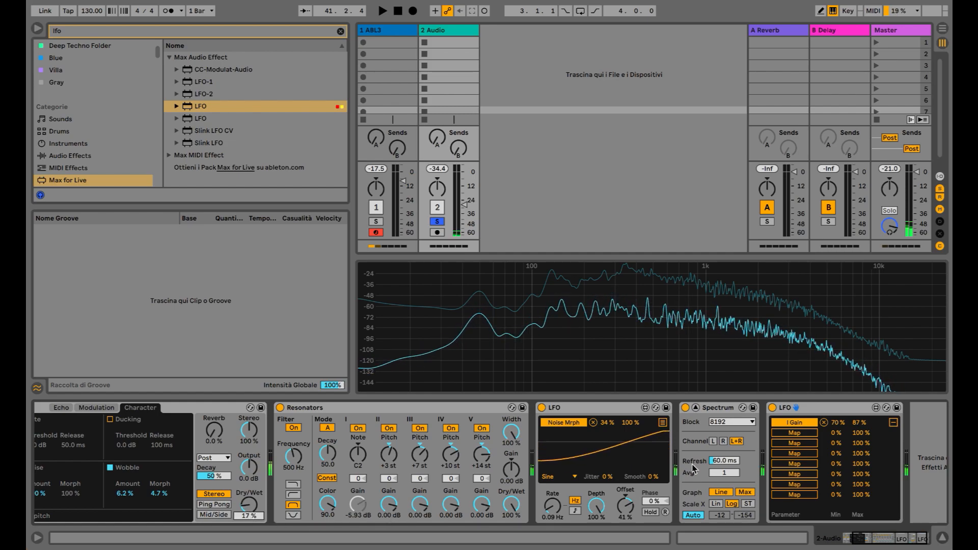
drag(248, 515, 248, 462)
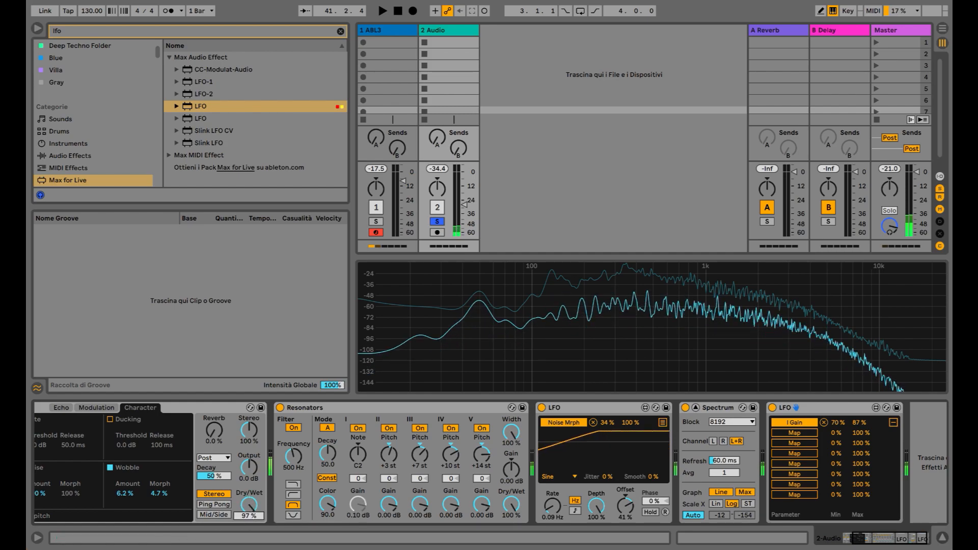
click(794, 433)
click(389, 504)
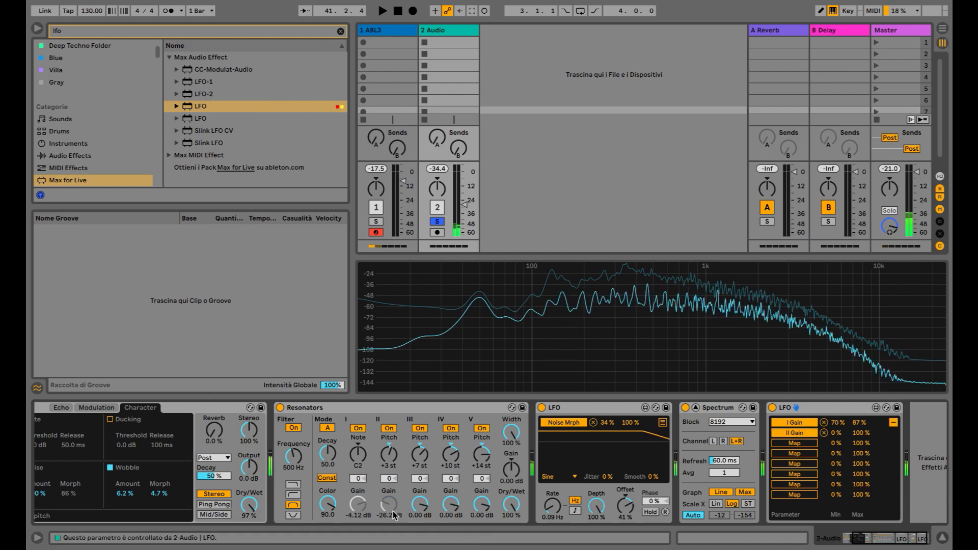
click(835, 432)
text(87)
click(860, 433)
text(70)
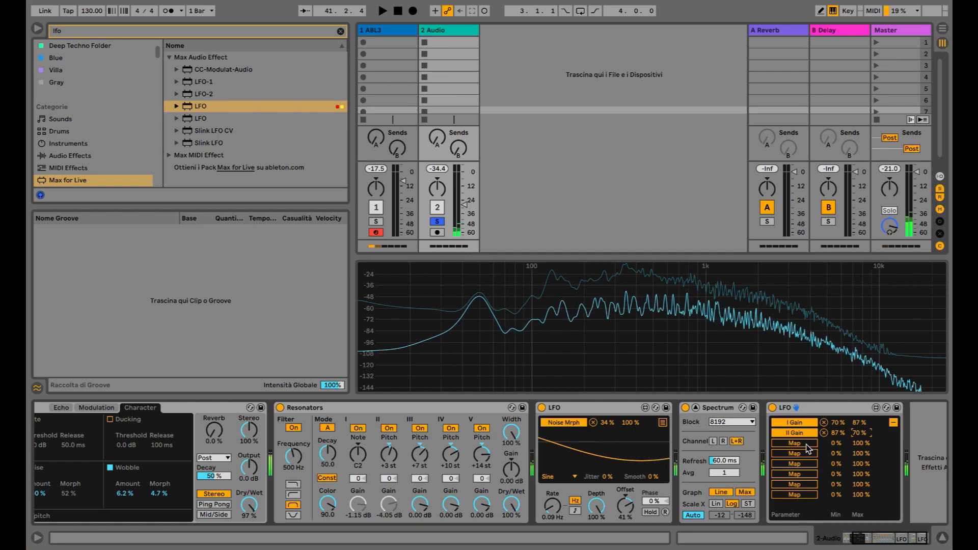
Add another LFO at the chain's end with a 0.09 Hz Rate and map it to Resonators' III Gain with a 68% to 89% range.
click(202, 108)
drag(202, 108, 887, 463)
mouse_move(143, 504)
mouse_down()
mouse_move(142, 541)
mouse_move(143, 503)
mouse_up()
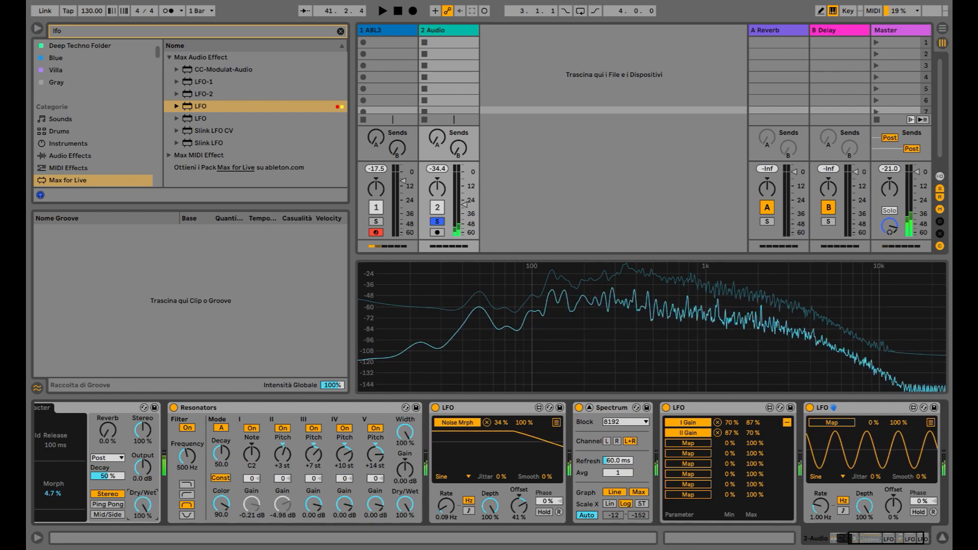
drag(819, 506, 820, 525)
click(872, 422)
drag(877, 427, 898, 427)
click(832, 423)
click(313, 504)
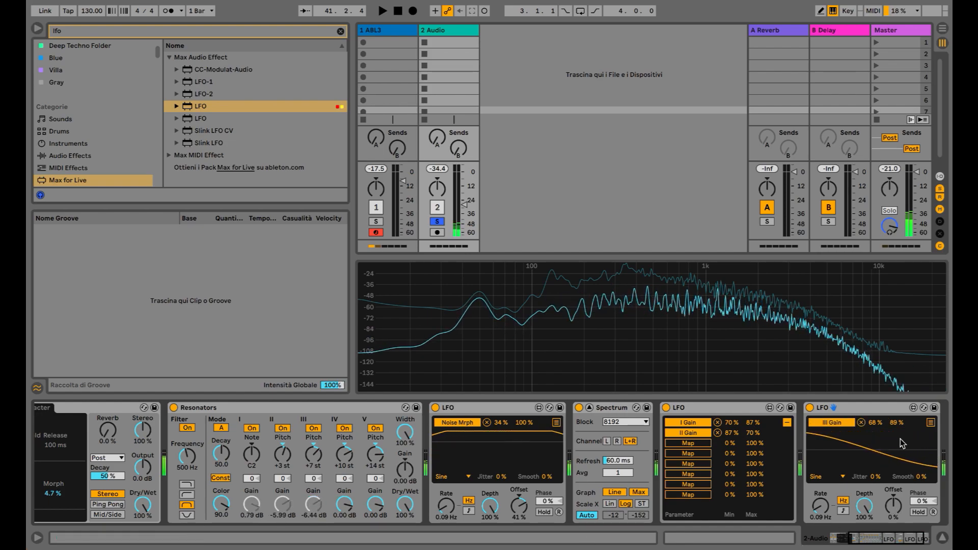
Map the last LFO also to Resonators' IV Gain with a 90% to 76% range and V Gain with a 56% to 95% range.
click(930, 423)
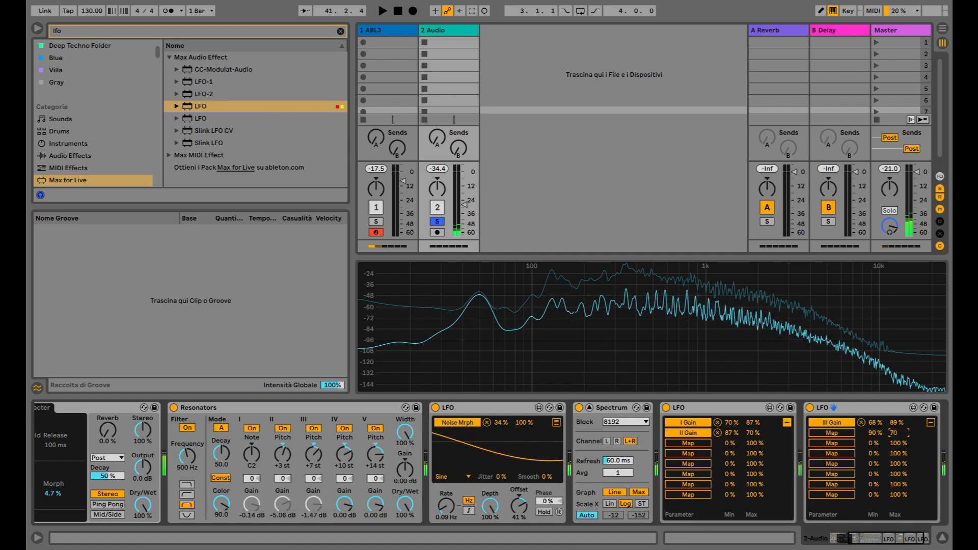
click(831, 432)
click(345, 505)
click(832, 443)
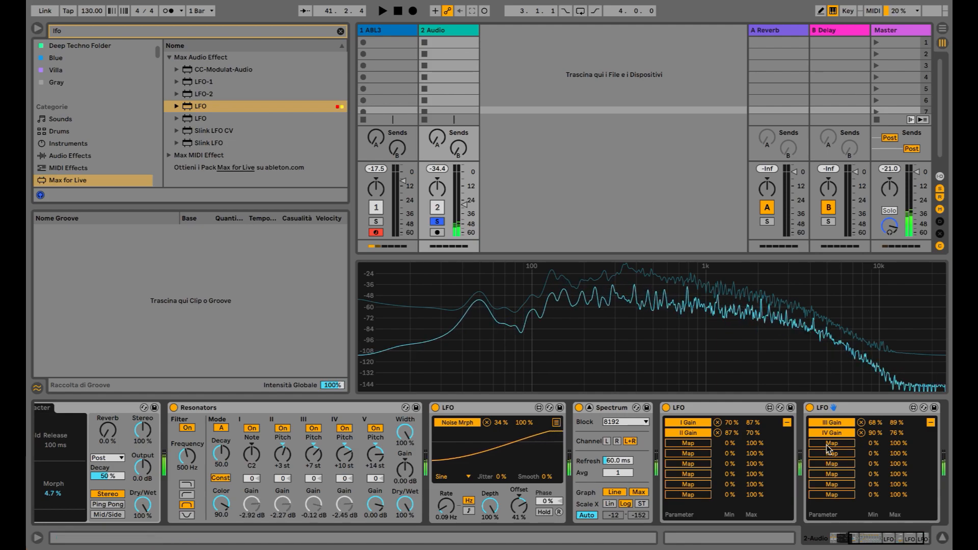
click(375, 505)
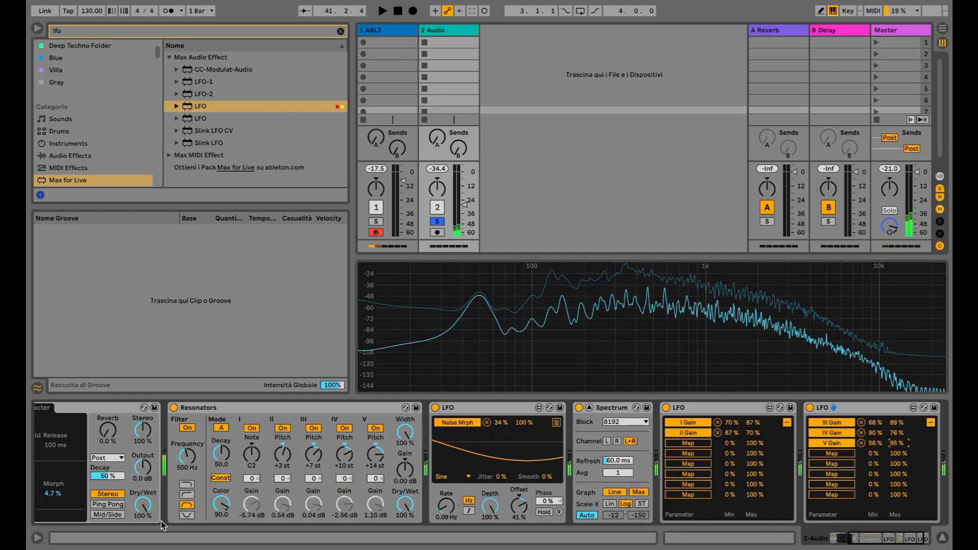
Audition Resonators' filter types and frequencies with Echo turned up, keeping the band-pass filter at 584 Hz and returning Echo's Dry/Wet to 0%.
mouse_move(142, 504)
mouse_down()
mouse_move(143, 535)
mouse_move(143, 502)
mouse_up()
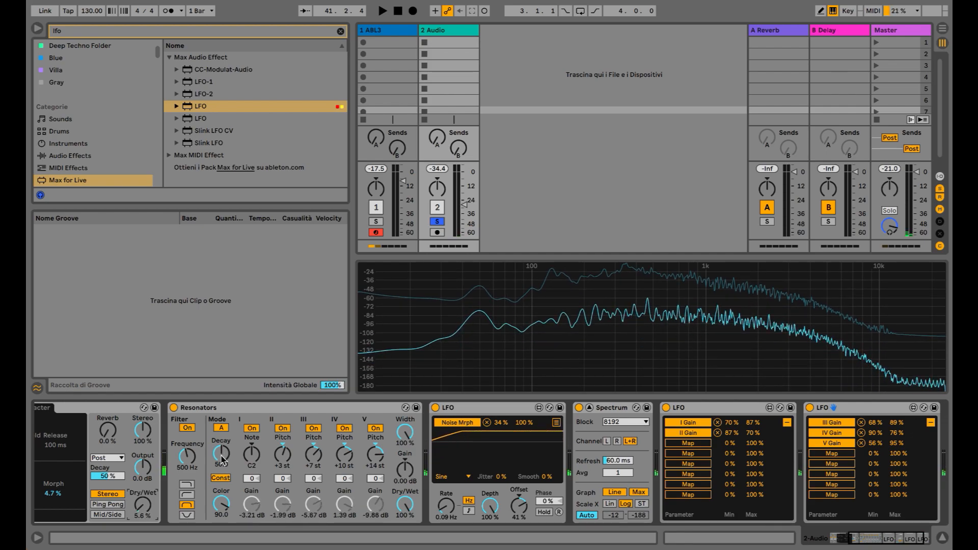
drag(190, 466, 190, 458)
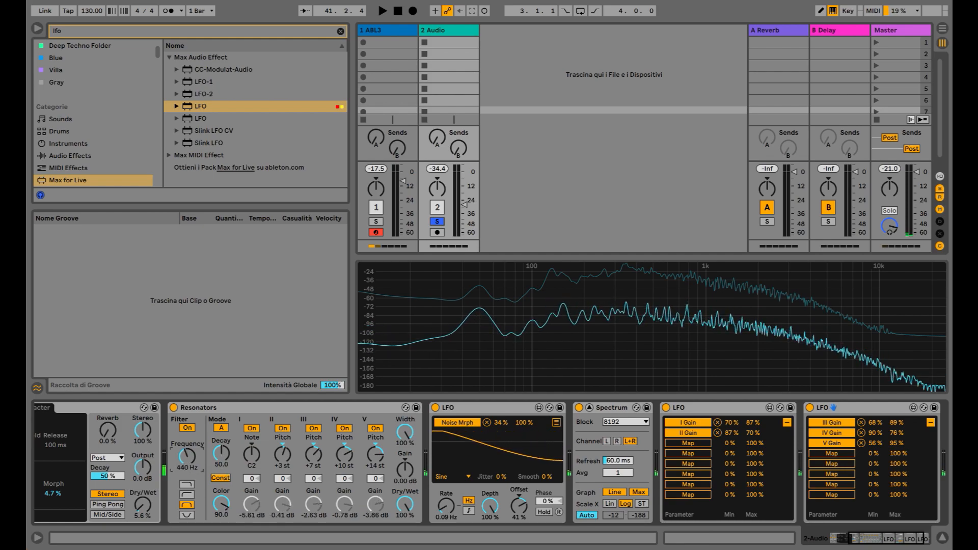
drag(140, 509, 140, 443)
click(187, 515)
drag(194, 471, 194, 491)
click(187, 505)
drag(187, 457, 187, 447)
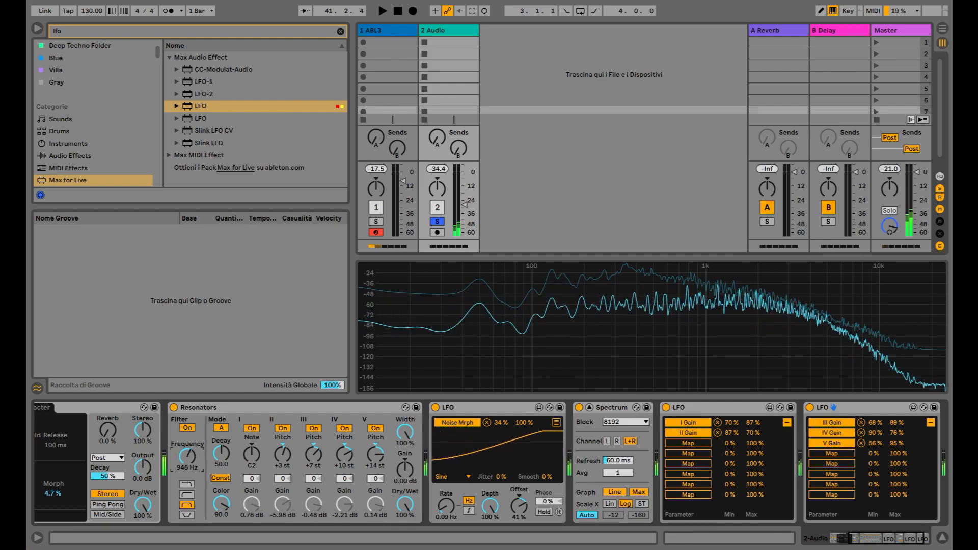
drag(154, 506, 154, 539)
Add Delay to the end of the chain and place a Phaser-Flanger between the last LFO and Delay.
click(70, 155)
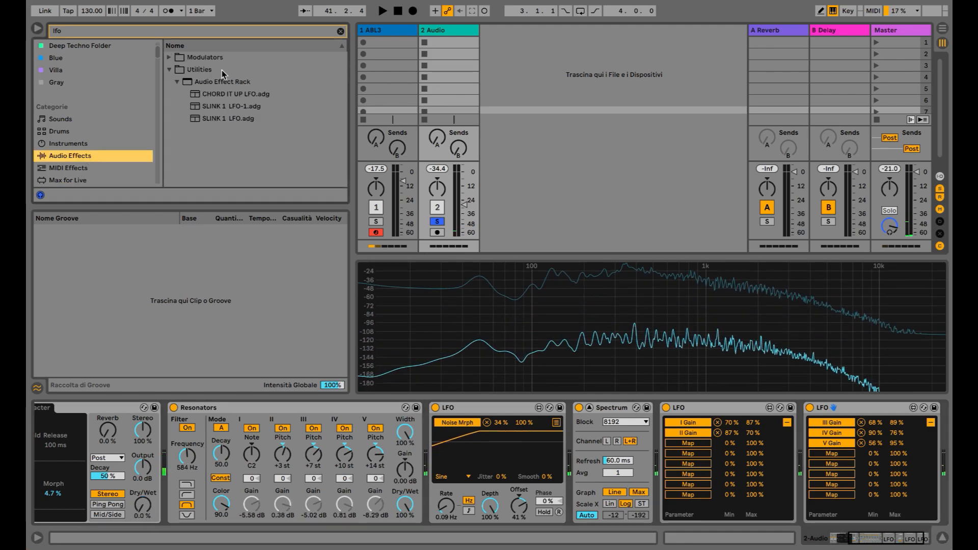
click(339, 32)
text(phaser)
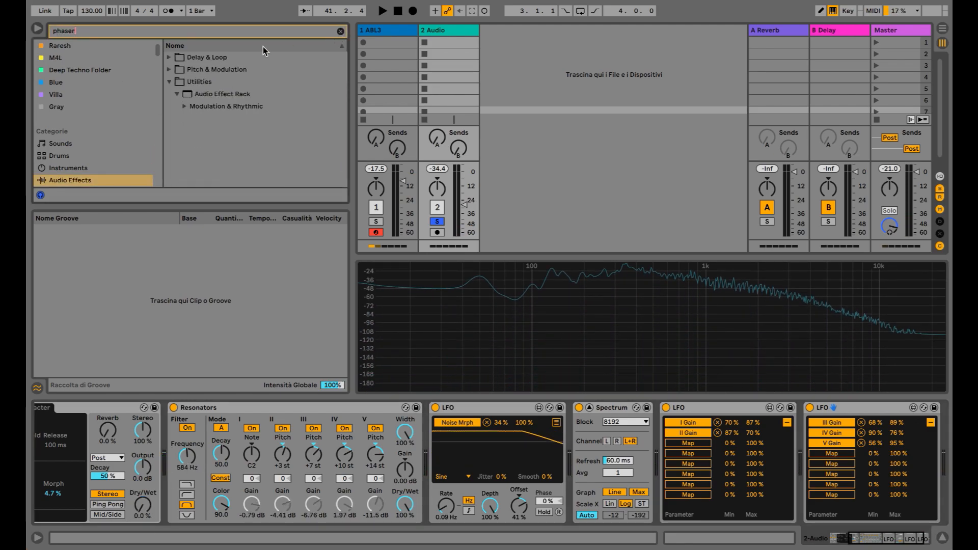
click(169, 58)
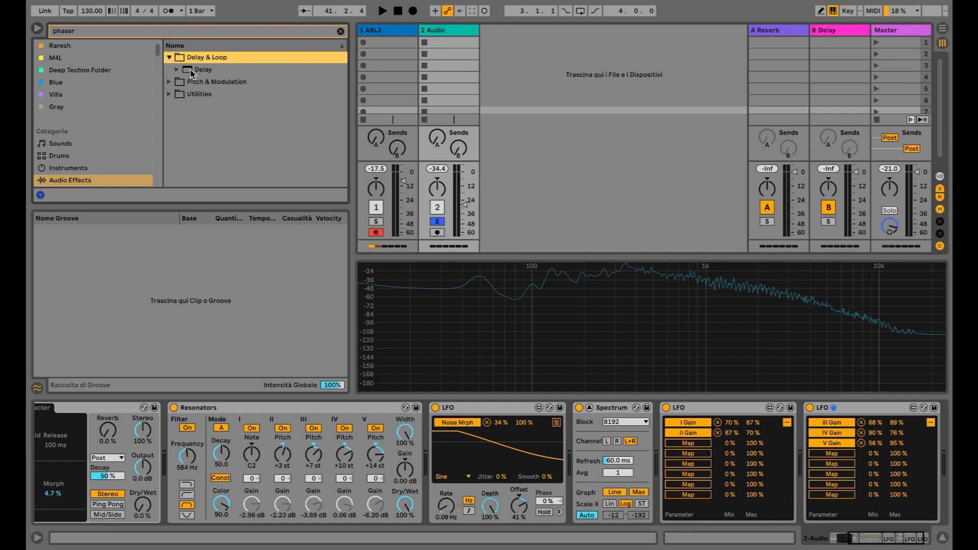
double_click(191, 70)
click(191, 82)
drag(191, 84, 759, 473)
Set Phaser-Flanger to Flanger mode with 21% Dry/Wet, a 22% Duty Cycle and 11% Spin.
drag(802, 507, 856, 527)
click(769, 457)
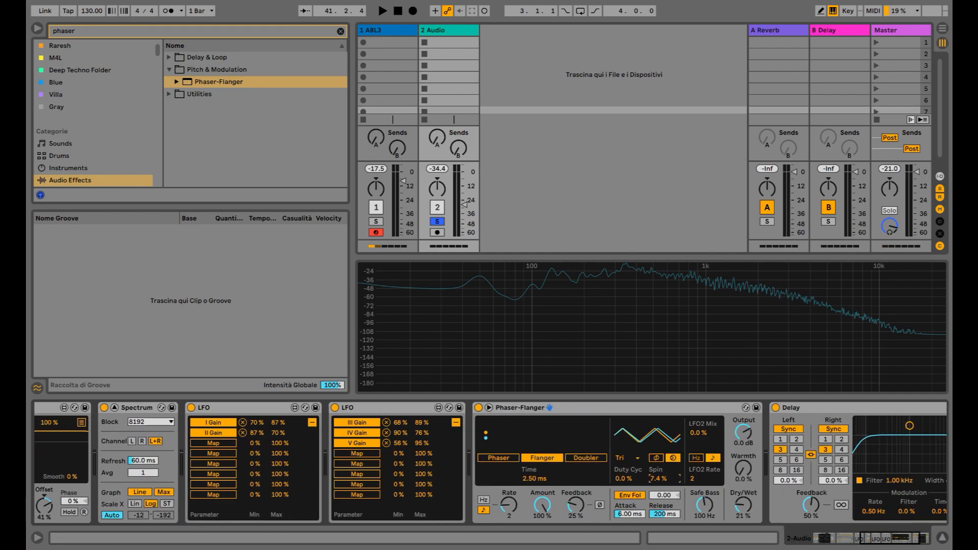
drag(633, 480, 633, 468)
Move Delay ahead of Phaser-Flanger and set its modulation to 0.16 Hz Rate, 13% Filter and 7% Time, with 27% Dry/Wet and a 2.01 kHz filter.
scroll(633, 480, right, 3)
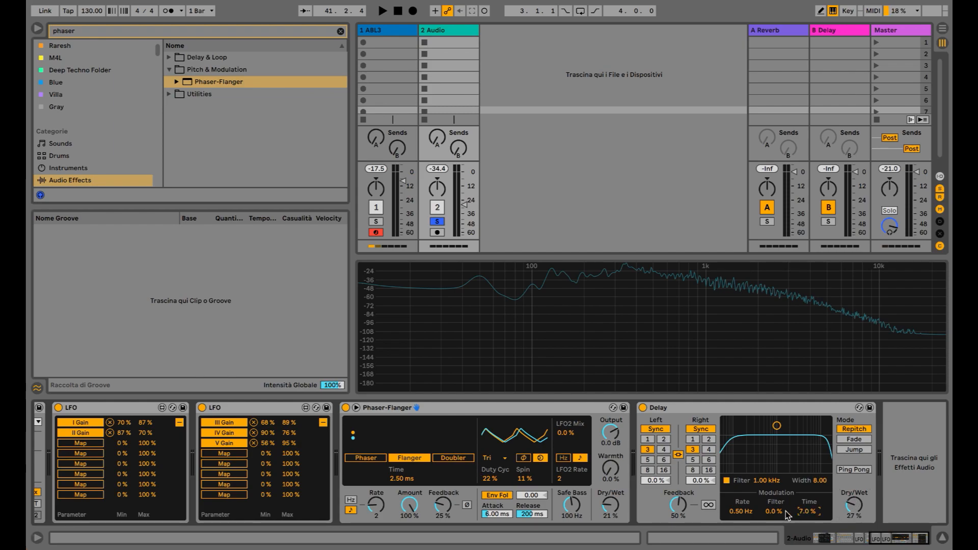
drag(729, 405, 412, 436)
drag(443, 511, 444, 514)
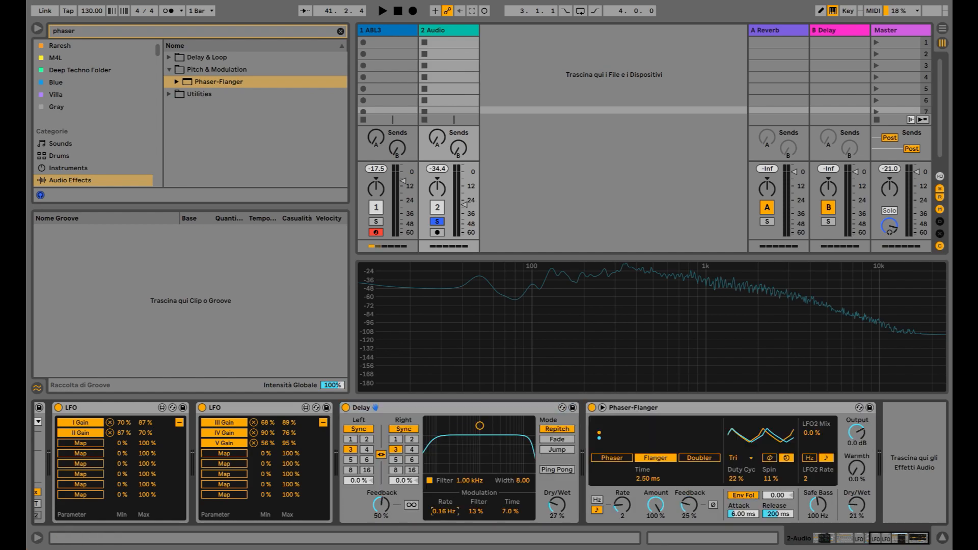
scroll(445, 504, left, 2)
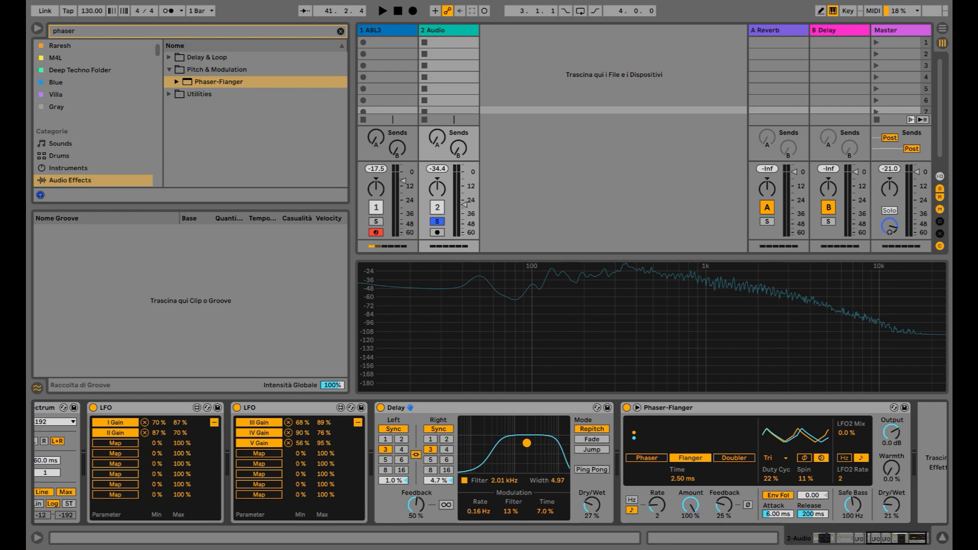
scroll(526, 443, left, 15)
scroll(527, 443, left, 8)
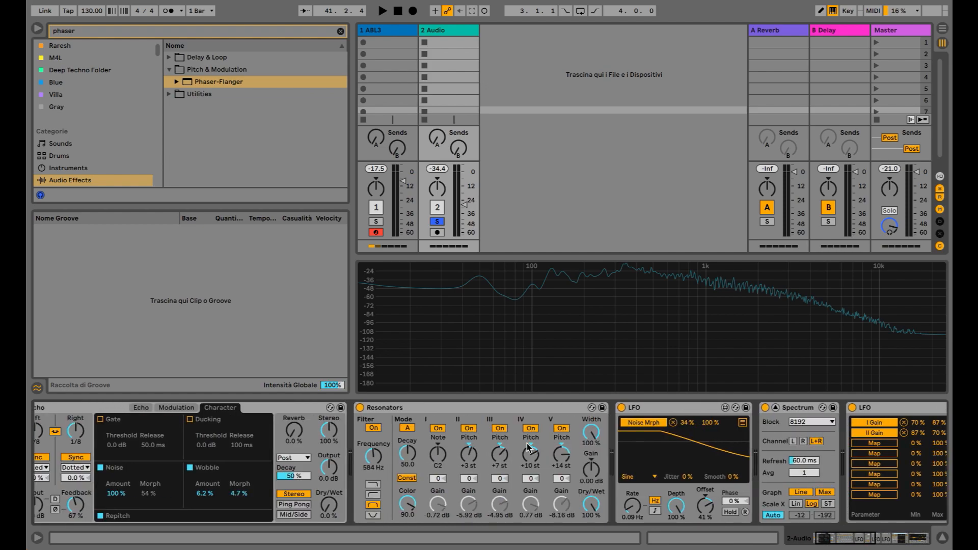
scroll(385, 487, right, 4)
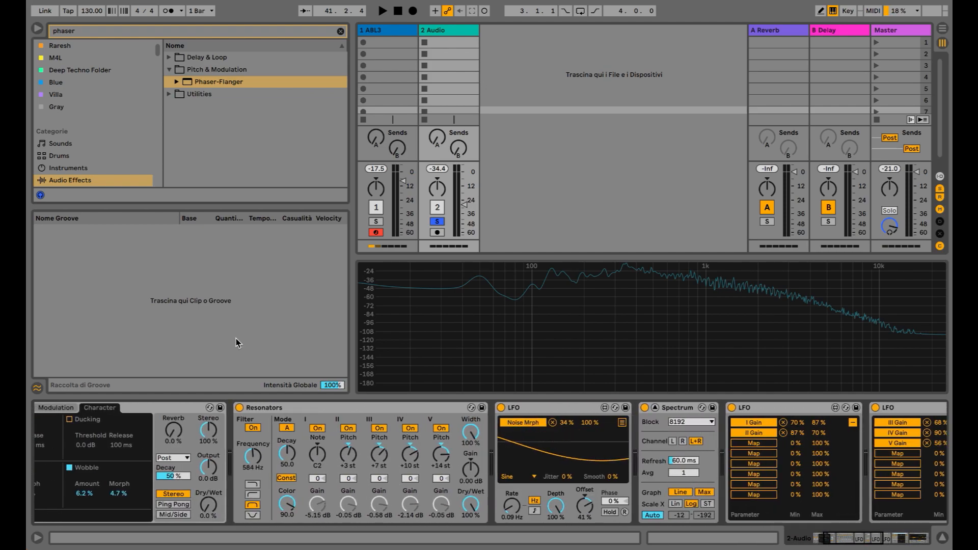
Find the Max for Live LFO and insert it between Spectrum and the first gain-modulating LFO.
scroll(92, 123, down, 3)
click(83, 145)
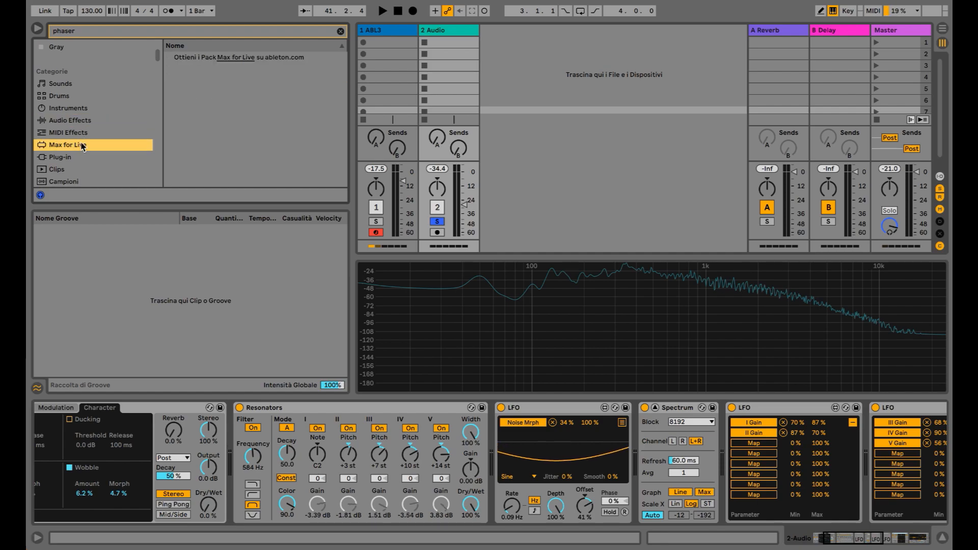
click(341, 31)
text(lfo)
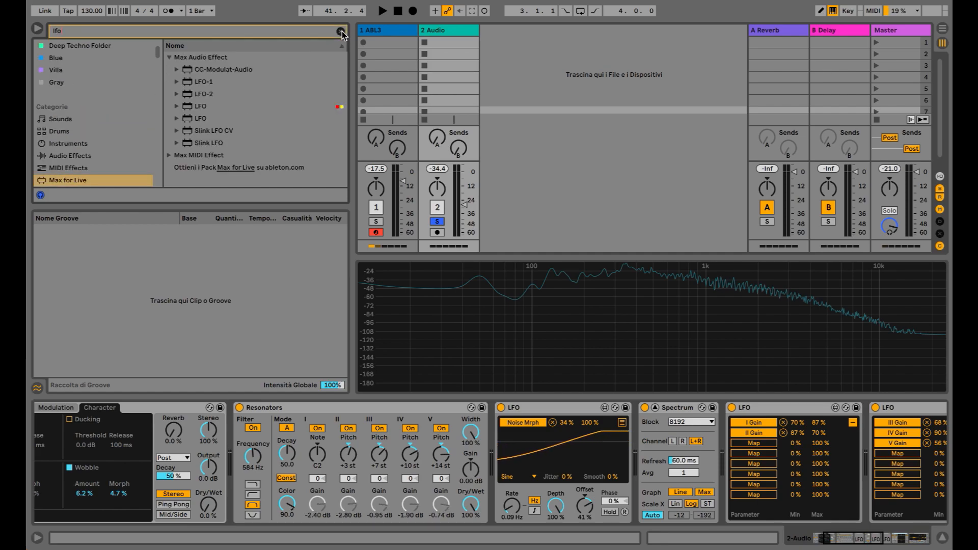
drag(207, 111, 717, 415)
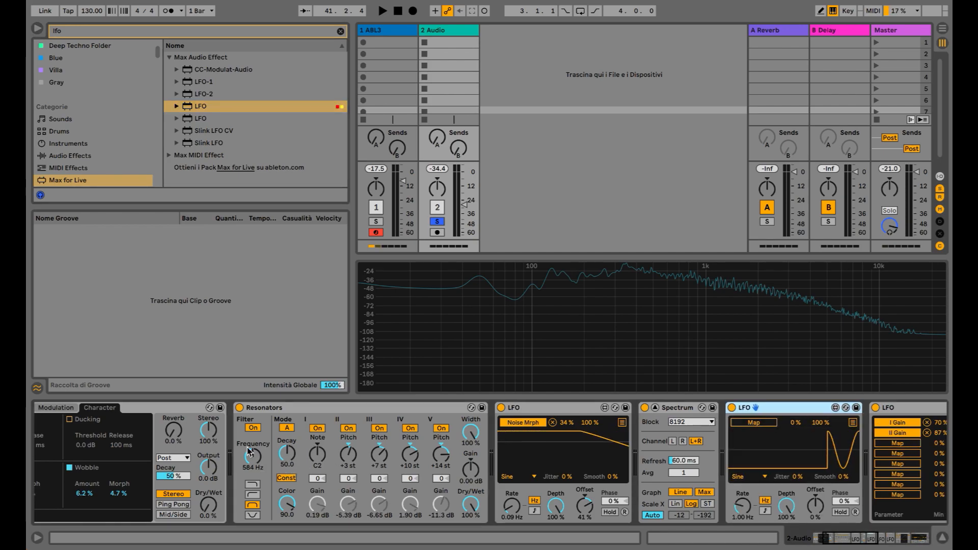
Map the added LFO to Resonators' filter Frequency, with a 0.07 Hz Rate and a 38% to 85% modulation range.
click(771, 425)
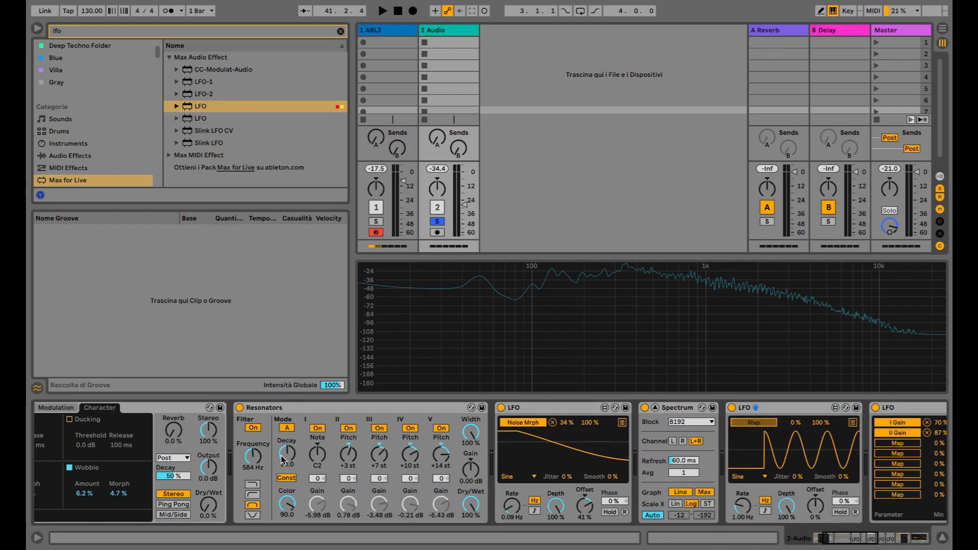
click(253, 457)
drag(742, 505, 742, 532)
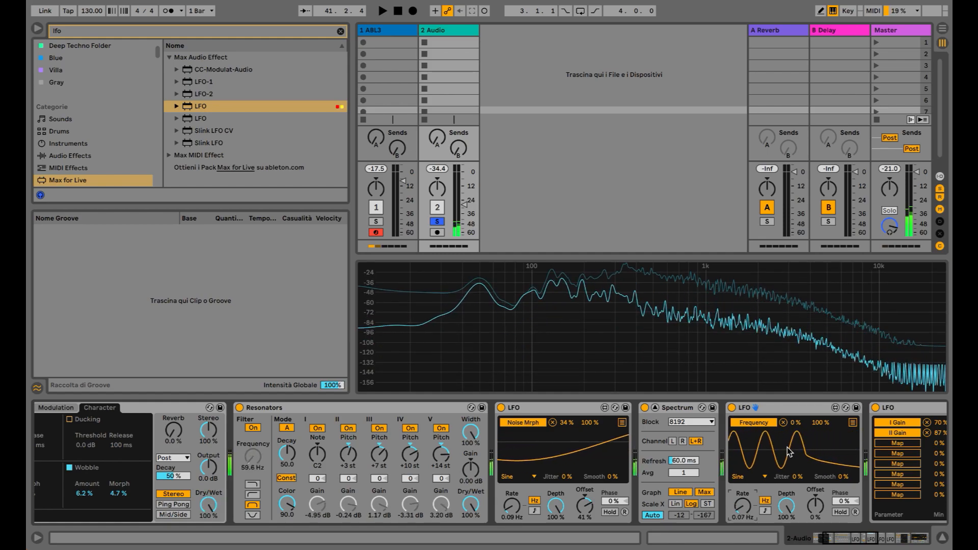
drag(797, 423, 818, 433)
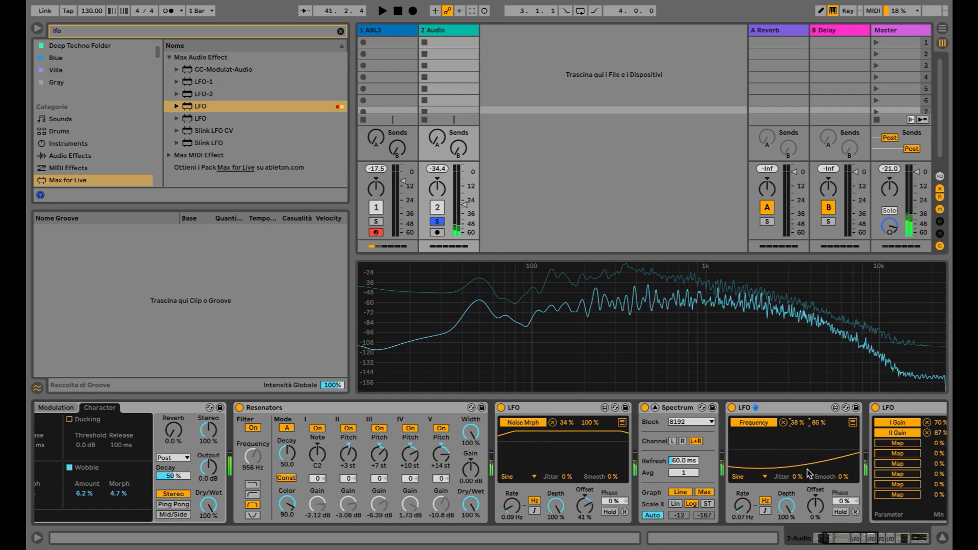
Search the audio effects for "eq" and add EQ Eight to the end of the audio track's chain.
click(88, 158)
click(341, 32)
click(203, 31)
text(eq)
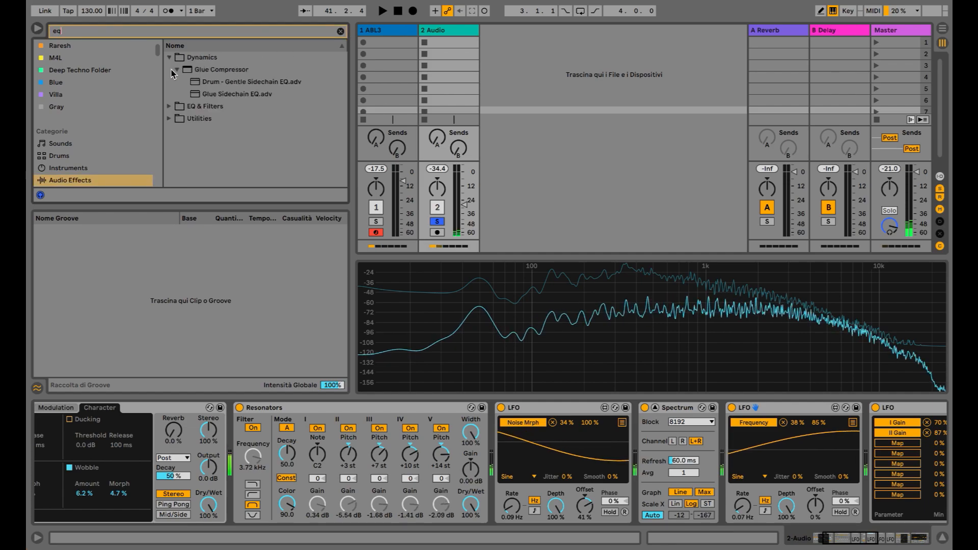
click(170, 107)
double_click(210, 107)
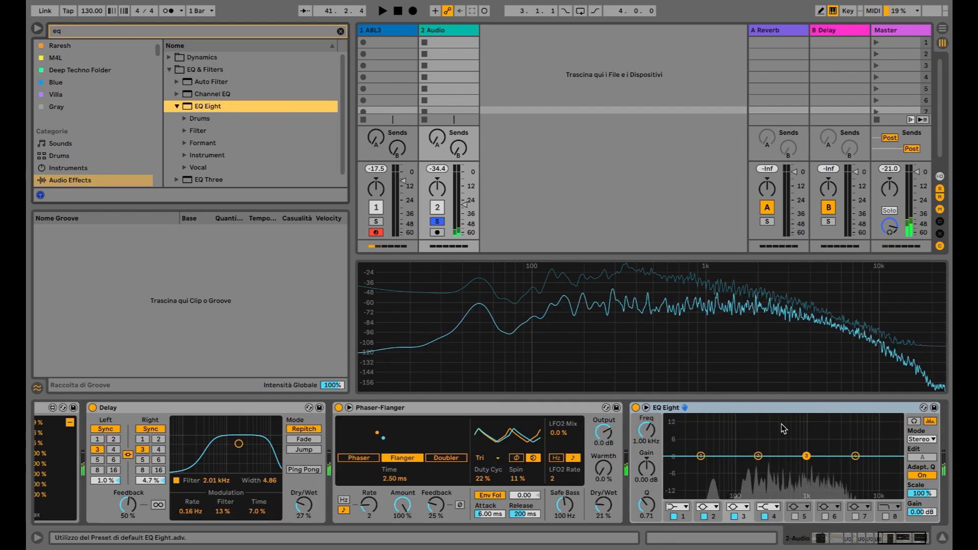
Switch EQ Eight to M/S mode and low-cut the side signal at 114 Hz and the mid signal at 86.1 Hz.
click(855, 439)
click(856, 463)
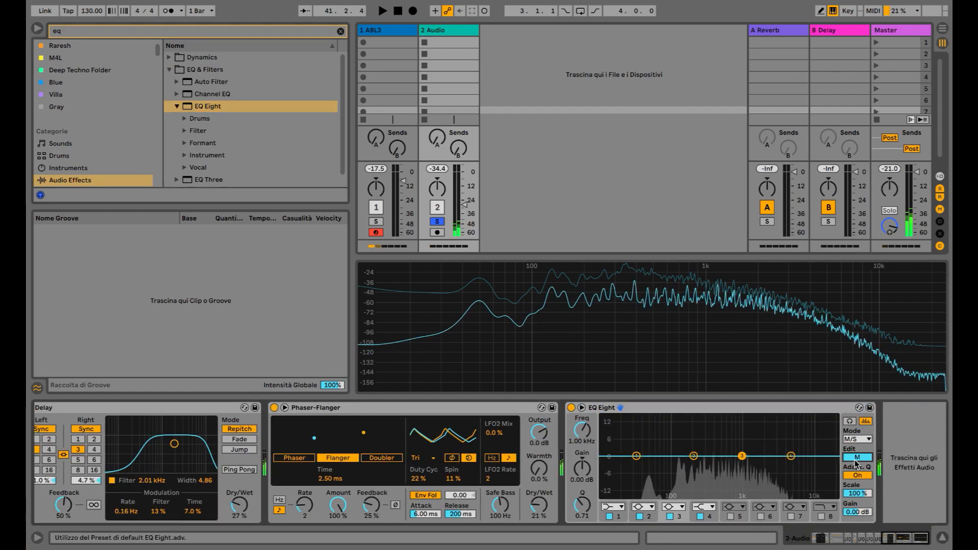
click(858, 457)
click(609, 516)
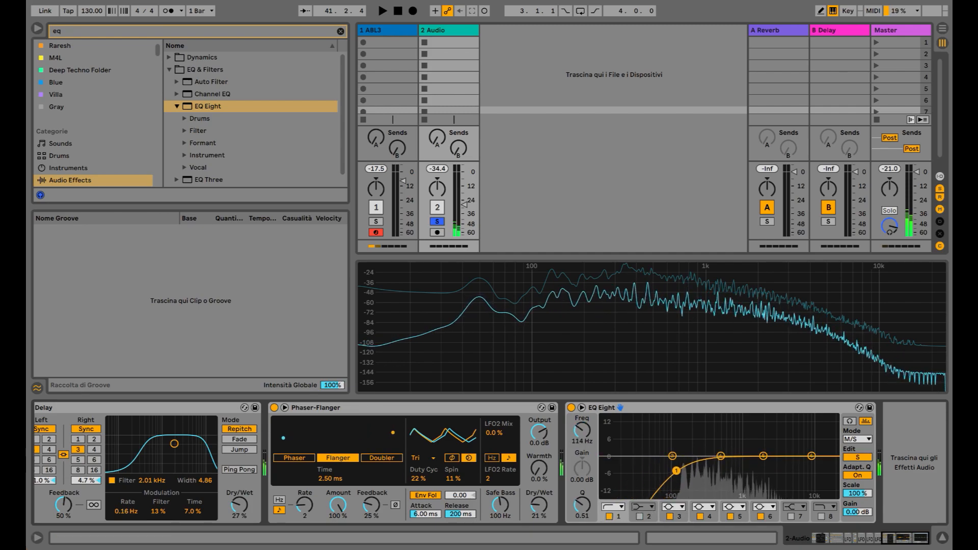
click(864, 458)
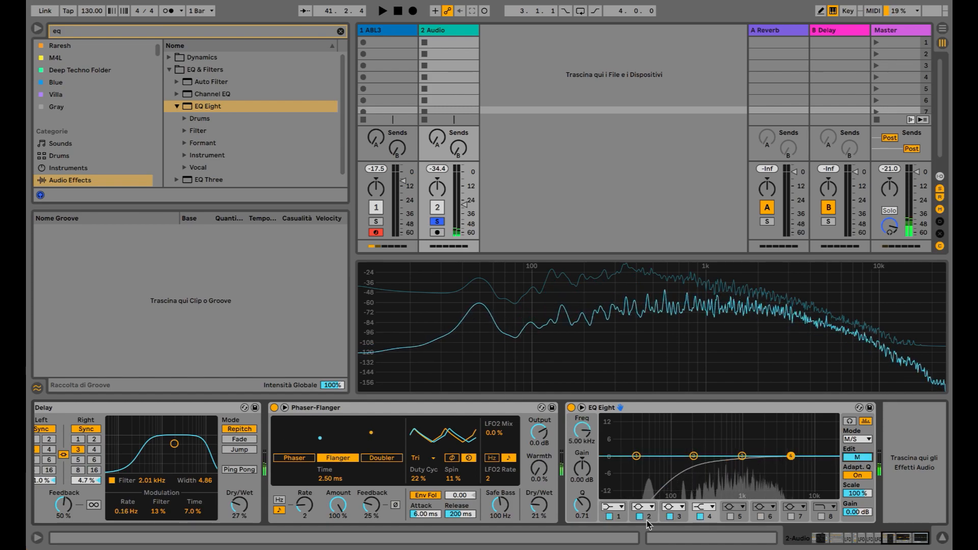
click(609, 515)
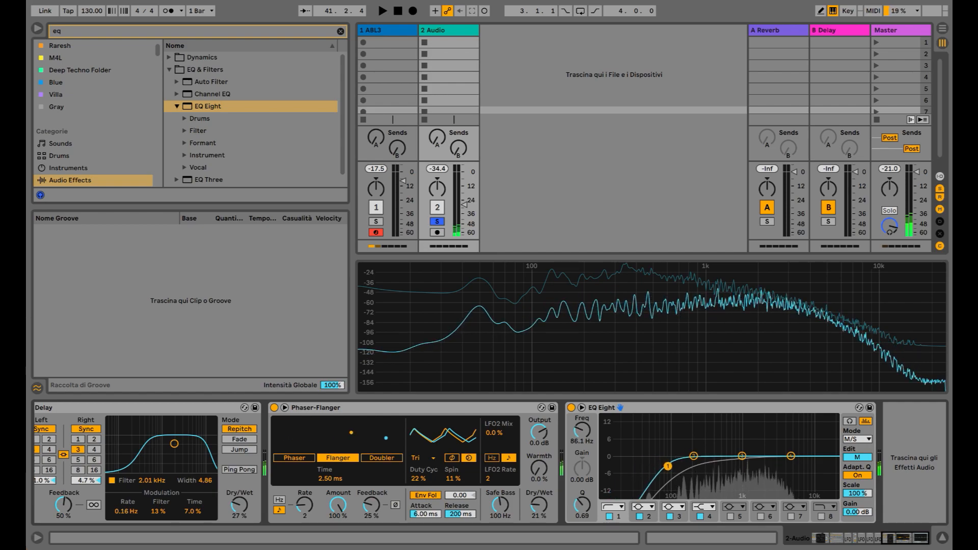
Add the Glue Compressor preset Guitar - Lead Solo after EQ Eight, then play the texture with the ABL3 track soloed too.
click(340, 32)
text(glue)
click(169, 58)
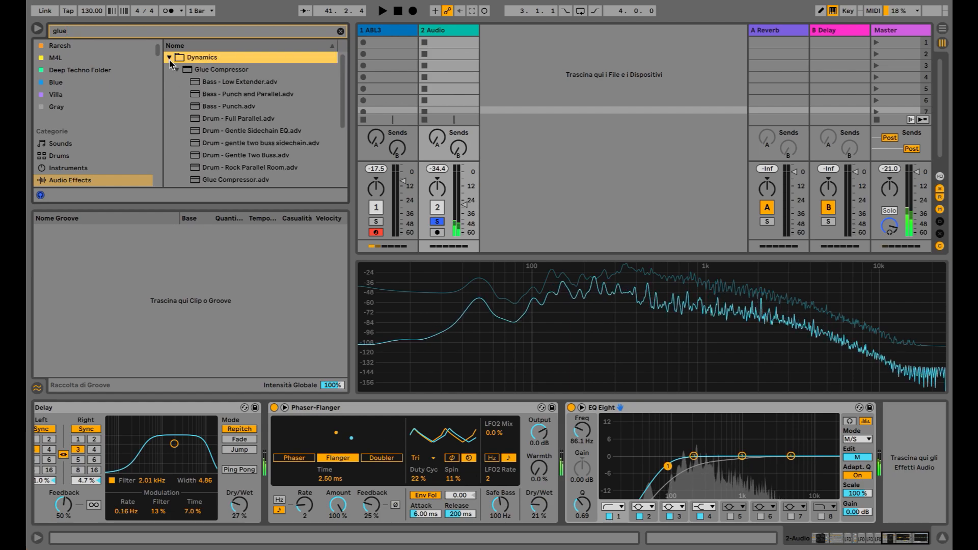
scroll(237, 121, down, 4)
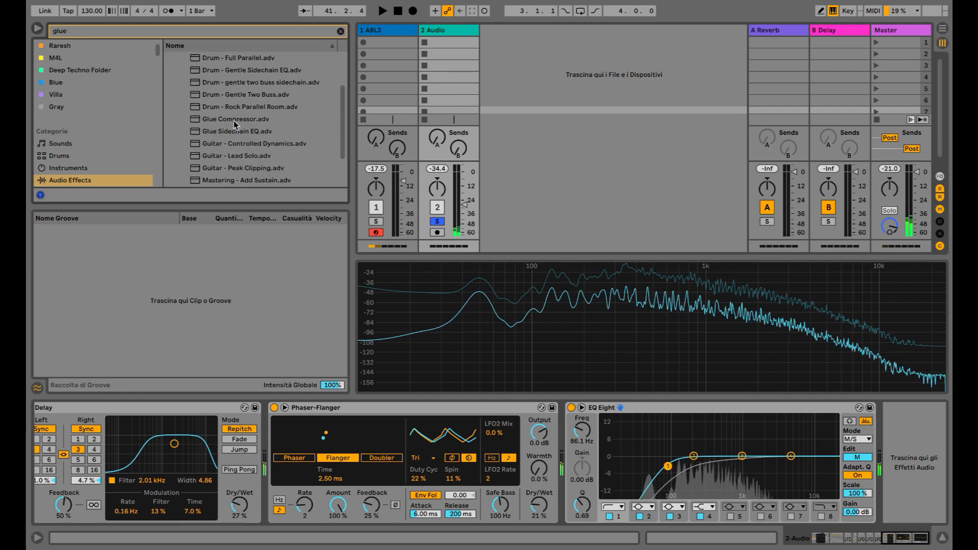
double_click(239, 157)
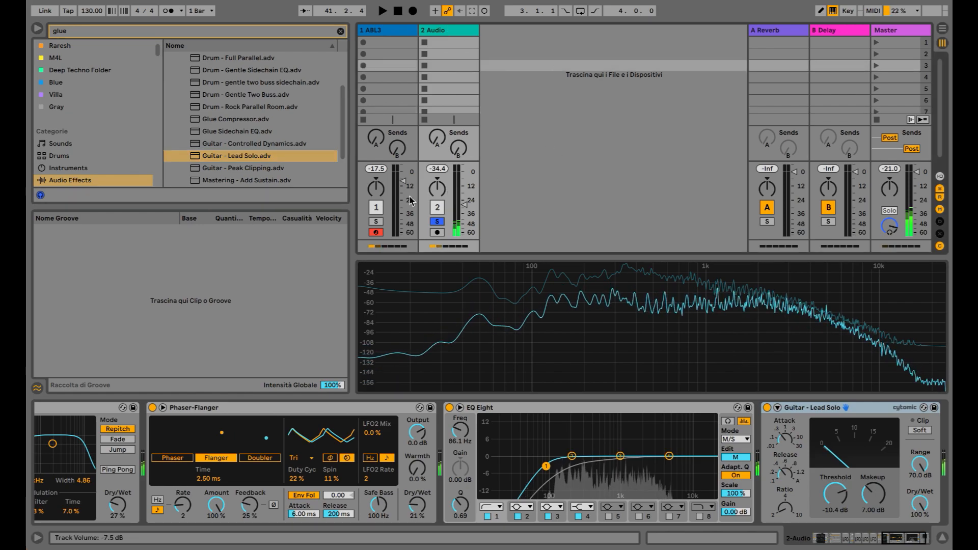
key(space)
click(377, 222)
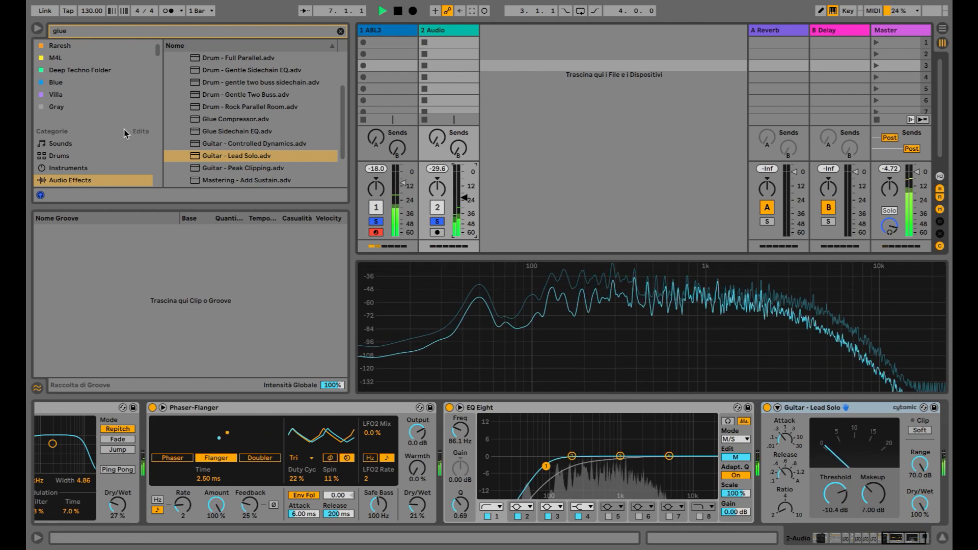
Search the plug-ins for "soothe" and add oeksound's soothe2 after the Glue Compressor.
scroll(122, 132, down, 3)
click(76, 131)
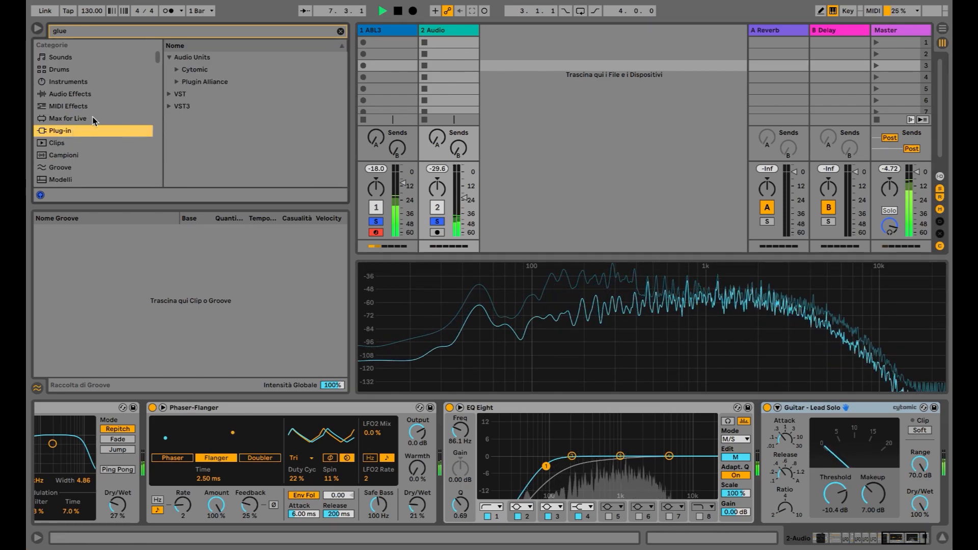
click(339, 32)
text(soothe)
click(203, 82)
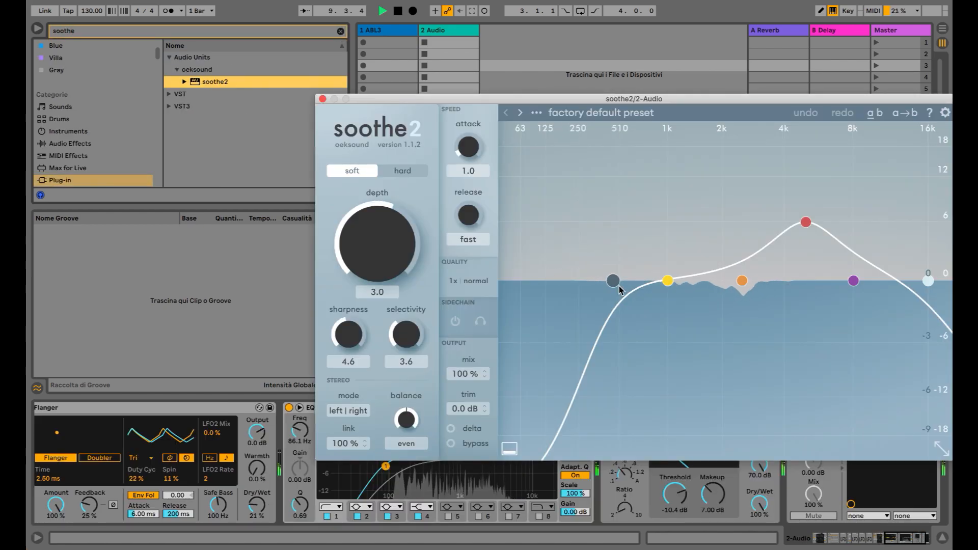
Adjust the low-cut and 1 kHz bands of soothe2, then close its window and stop playback.
double_click(617, 282)
drag(661, 281, 540, 161)
click(322, 99)
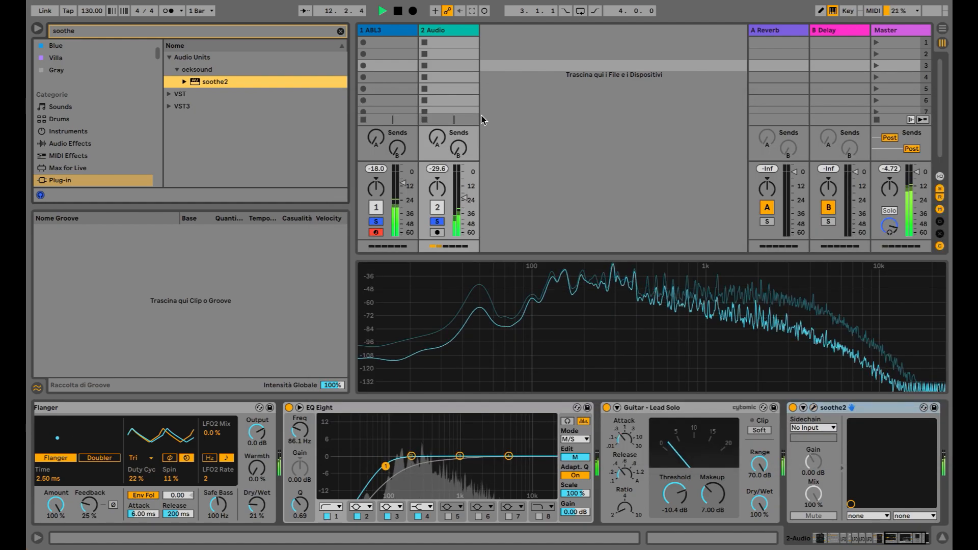
click(524, 126)
key(space)
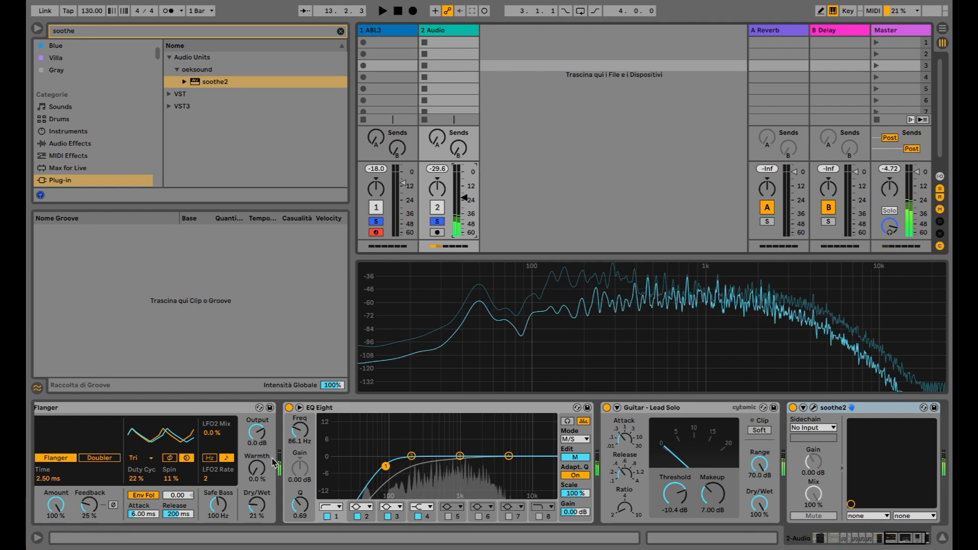
Raise Resonators' Decay to 57.1, compare its filter modes while keeping Mode A, and set Echo's Dry/Wet to 0%.
scroll(273, 461, down, 6)
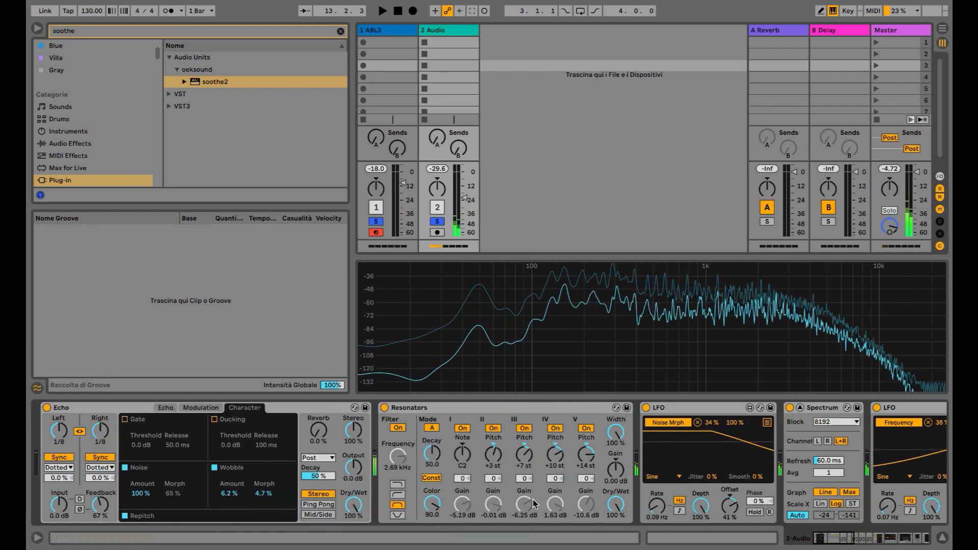
drag(433, 466, 434, 461)
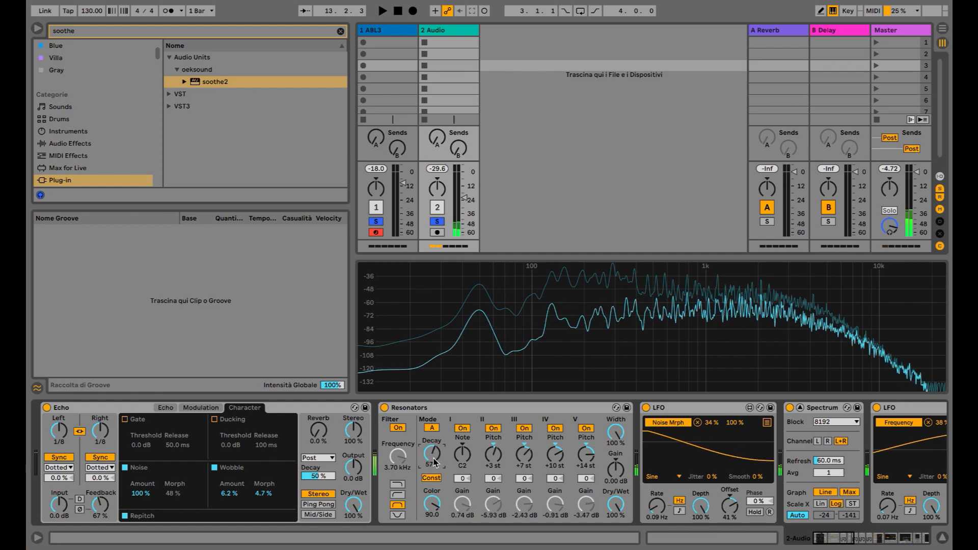
click(432, 429)
click(432, 429)
drag(358, 509, 358, 535)
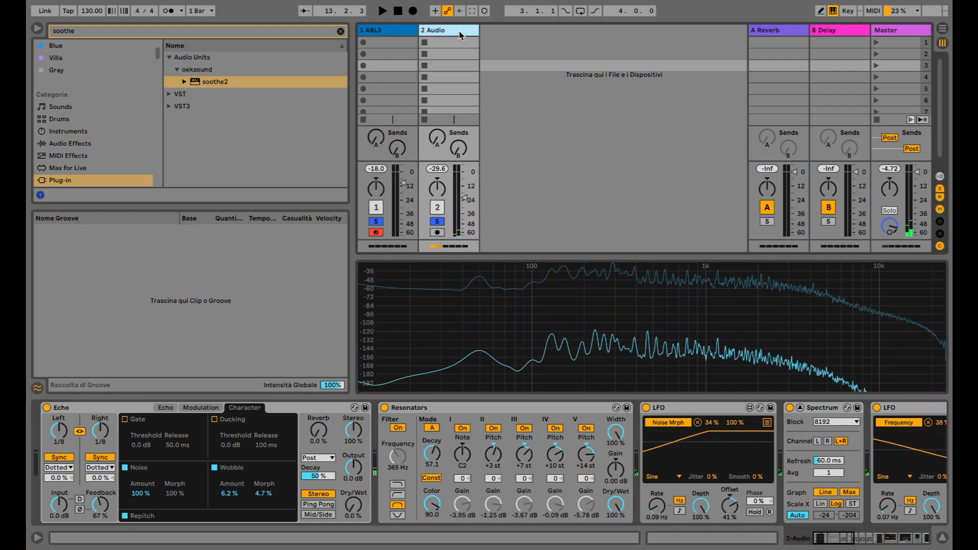
Create a MIDI track after the audio track and load the Chord Dub Keys CHRIS.adg Wetatable preset onto it.
key(ctrl+shift+t)
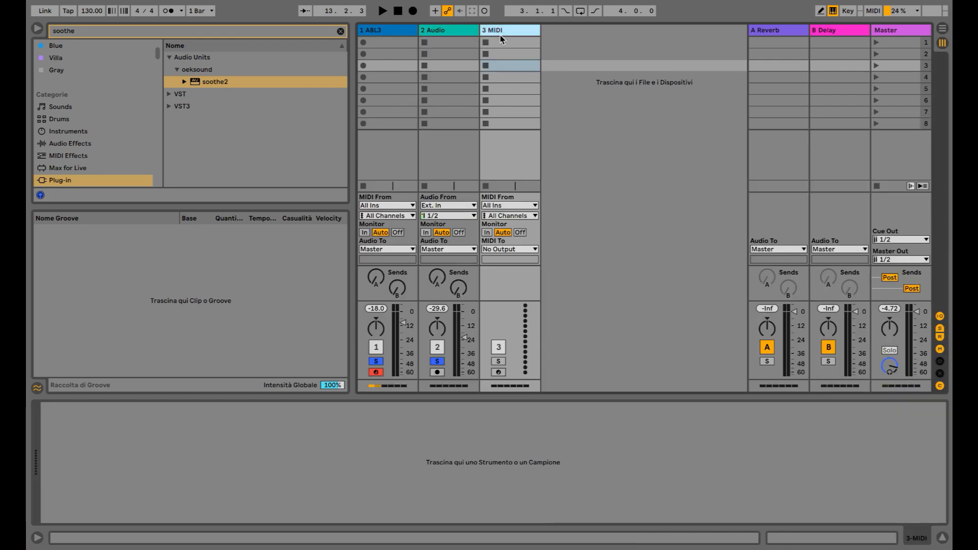
click(342, 31)
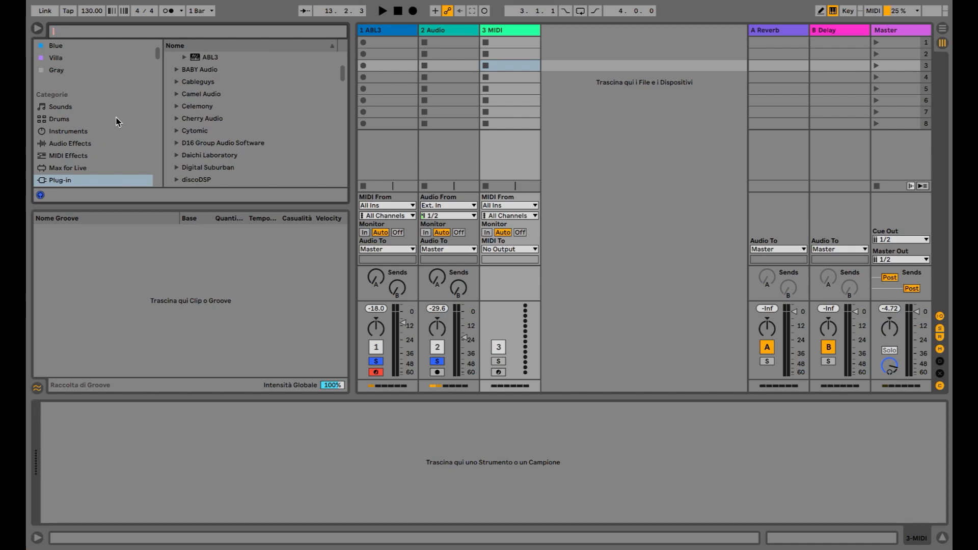
click(107, 131)
click(113, 33)
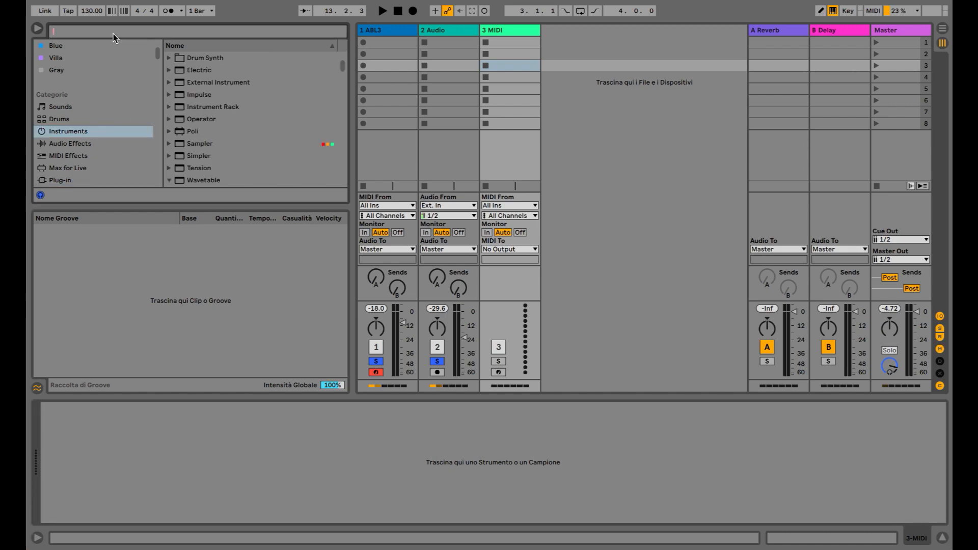
text(dub chris)
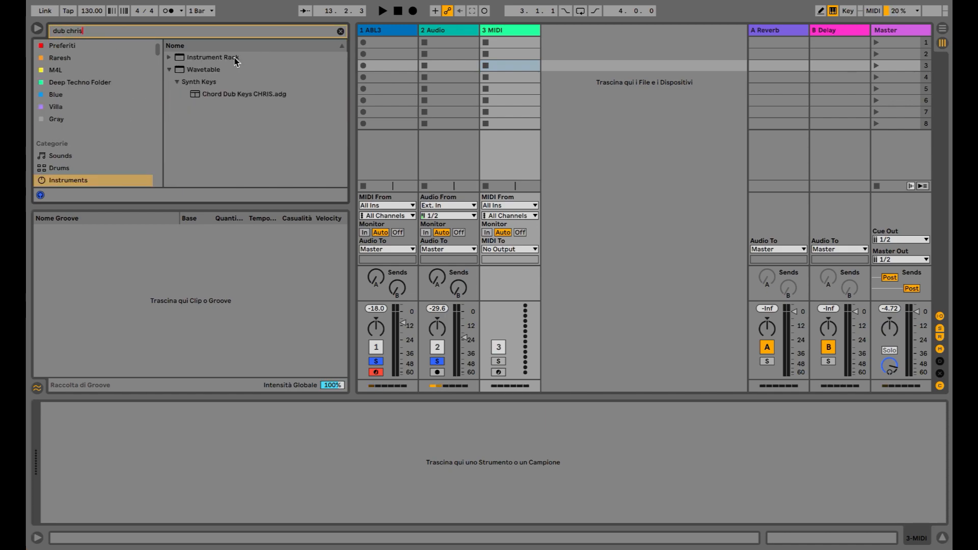
click(264, 95)
drag(264, 95, 518, 87)
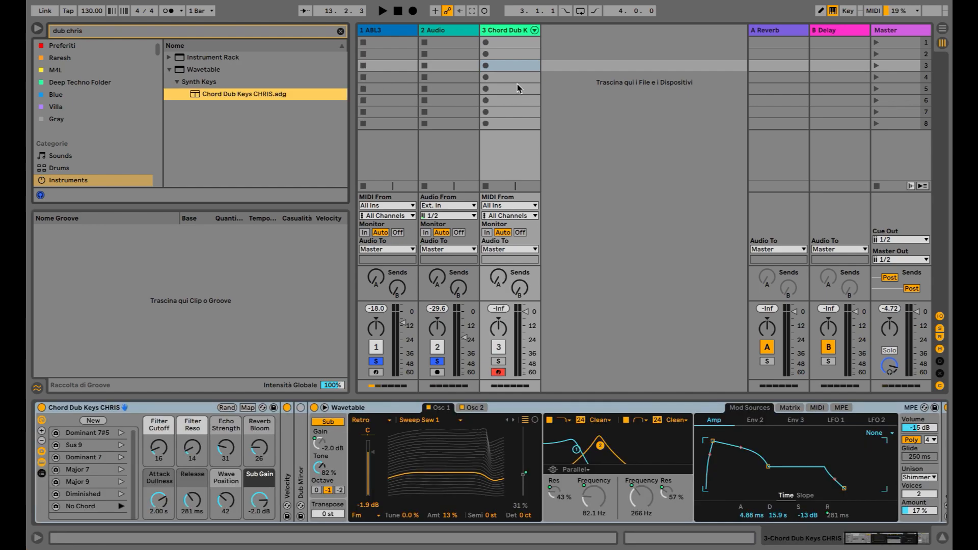
Create an empty one-bar clip in the chord track's first slot, check the Resonators' tuning, and enlarge the clip's note editor.
double_click(508, 43)
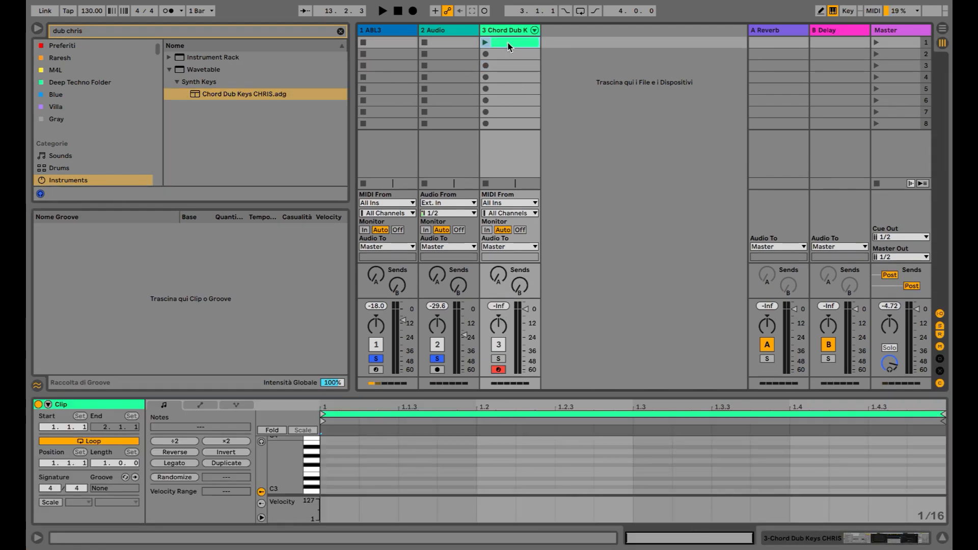
click(451, 146)
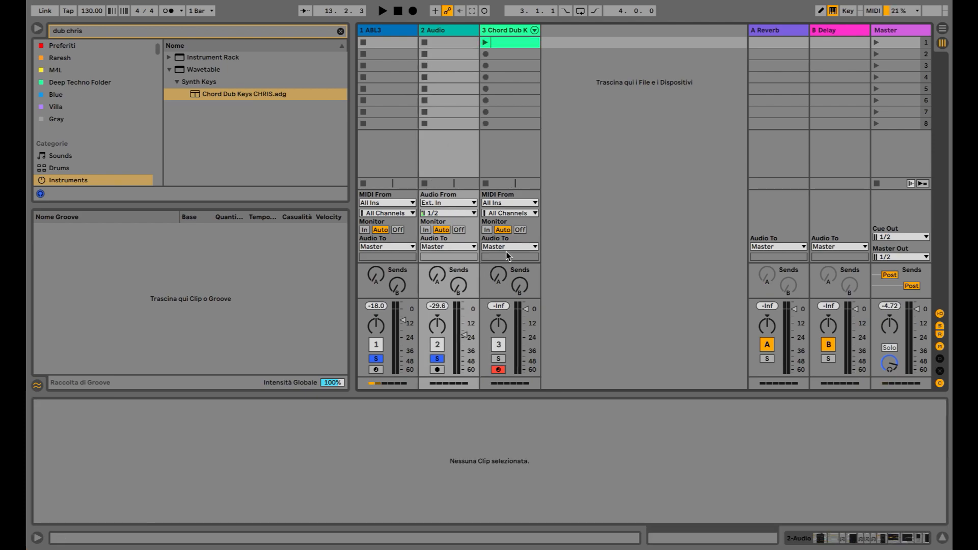
click(821, 538)
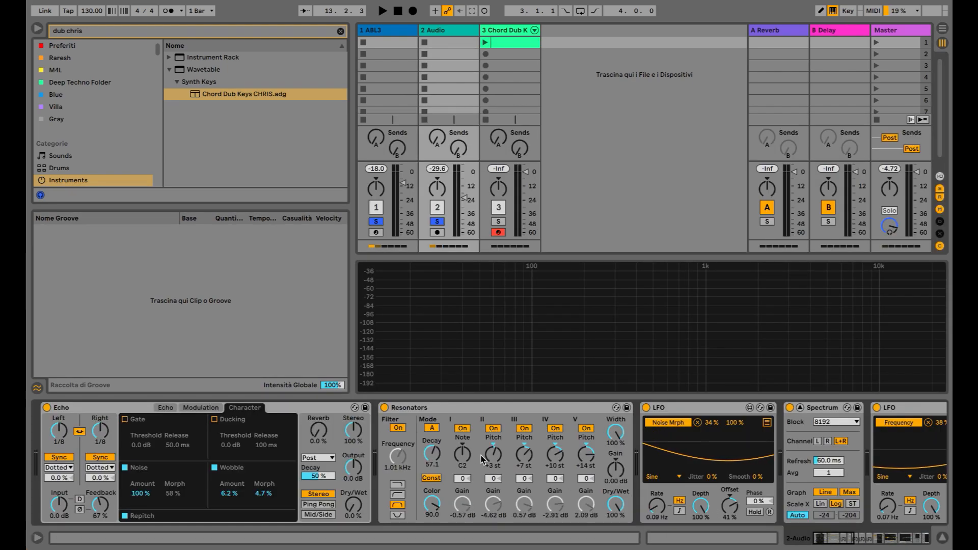
click(503, 46)
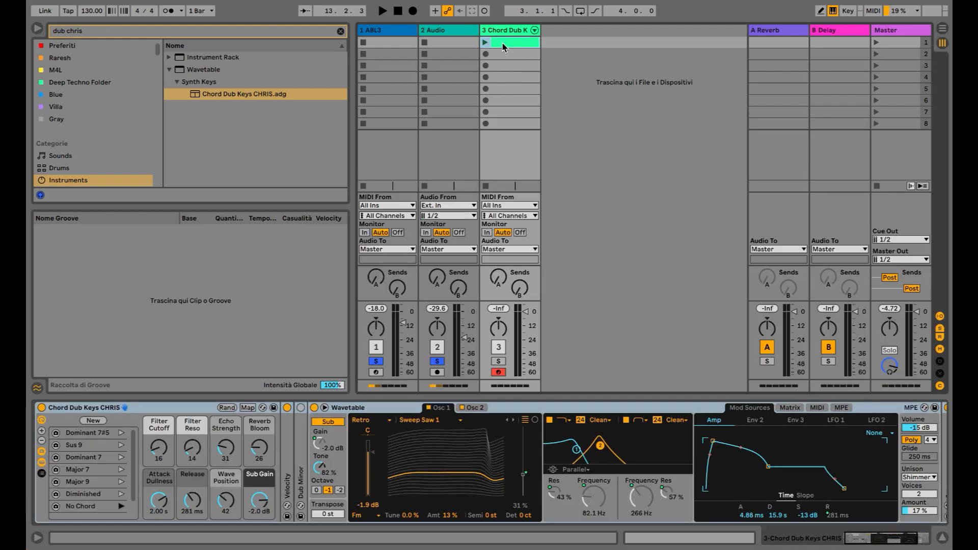
double_click(503, 45)
drag(606, 392, 585, 197)
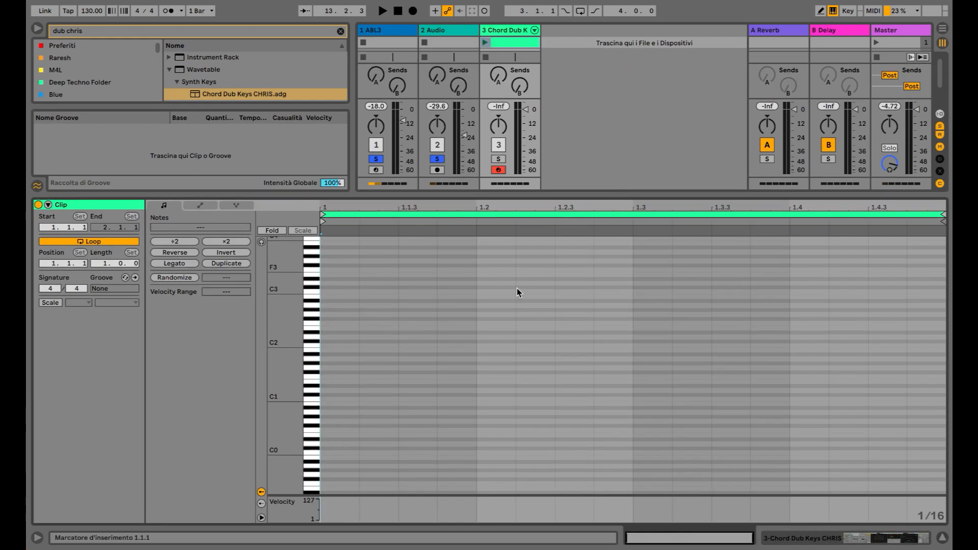
Enter a four-note chord of C, D#, F and G at 1.2.3 and transpose it by octaves to span D#2 to C3.
double_click(569, 399)
mouse_move(569, 400)
mouse_down()
mouse_move(569, 368)
mouse_move(570, 405)
mouse_up()
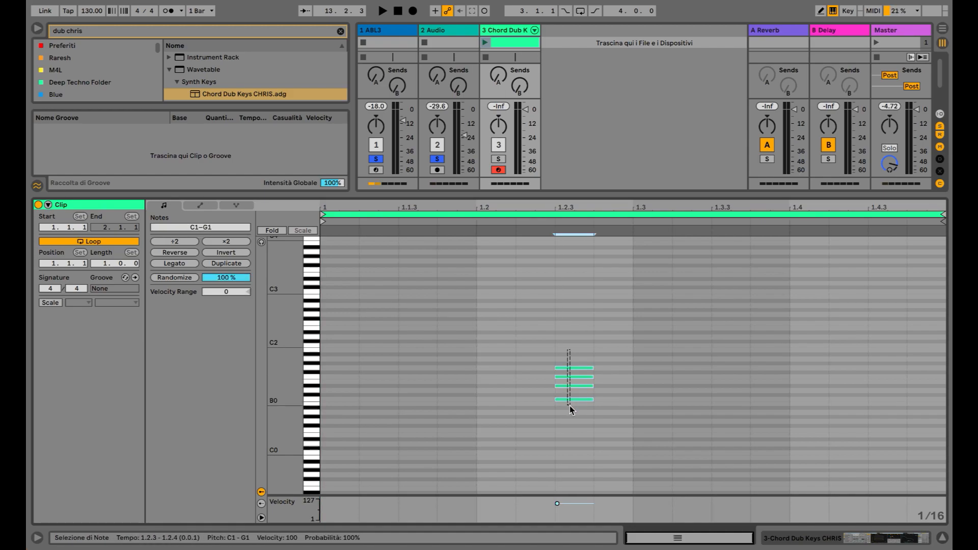
key(shift+Up)
click(571, 356)
click(570, 346)
key(shift+Up)
drag(585, 264, 606, 332)
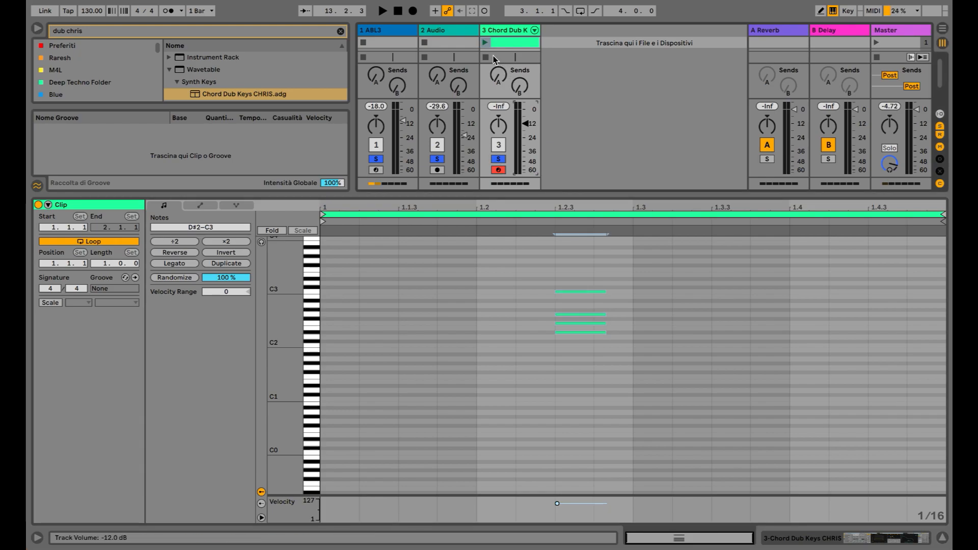
Launch the chord clip with the chord track's devices in view and raise its filter cutoff until Wetatable's first filter is at 258 Hz.
click(383, 31)
click(441, 31)
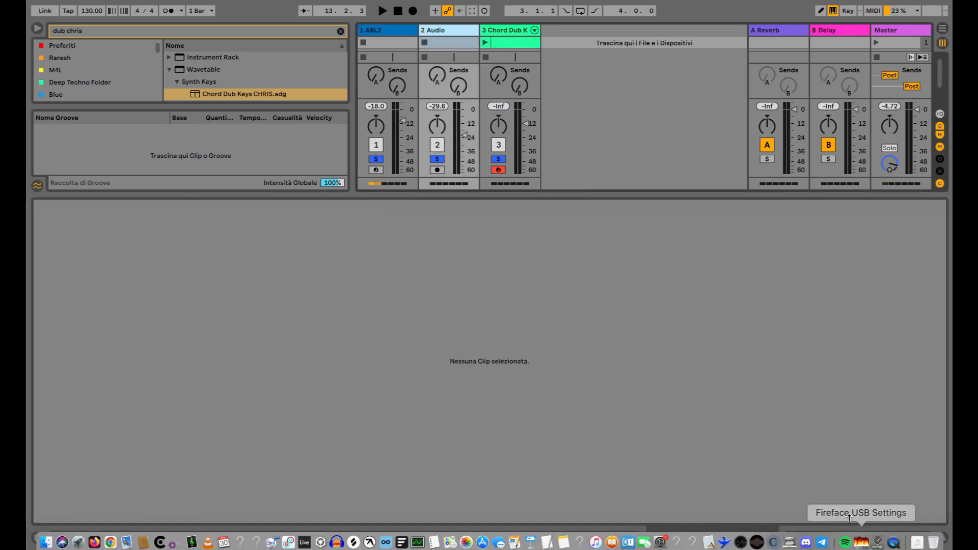
click(835, 538)
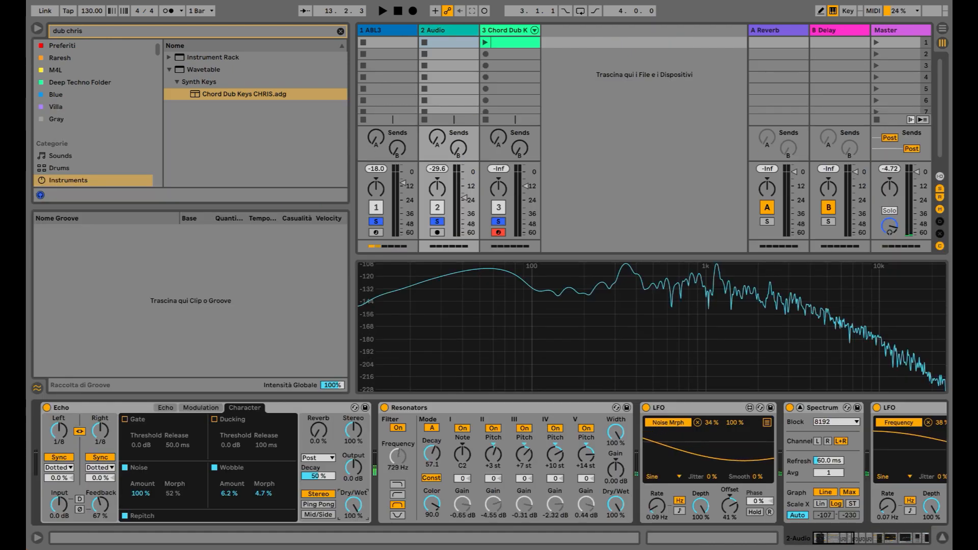
click(486, 43)
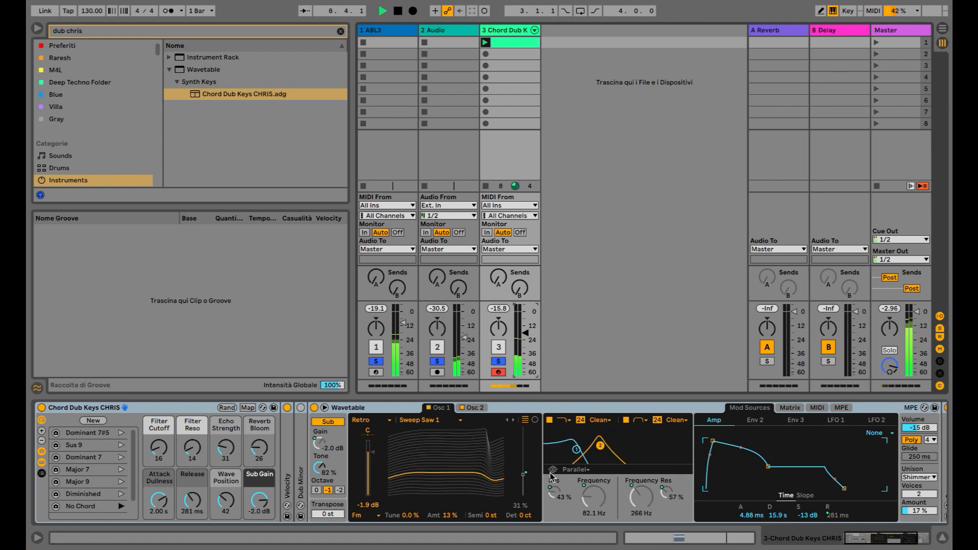
click(591, 489)
drag(591, 490, 591, 457)
Find the Max for Live LFO with the search term lfo and add it at the end of the chord track's device chain.
scroll(117, 126, down, 5)
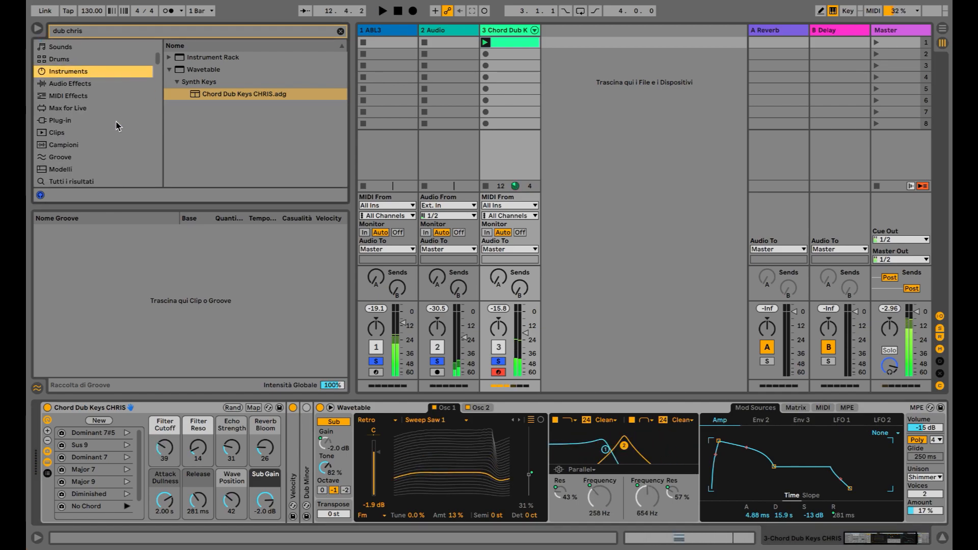
click(84, 108)
click(341, 32)
text(lfo)
click(208, 108)
drag(664, 432, 809, 481)
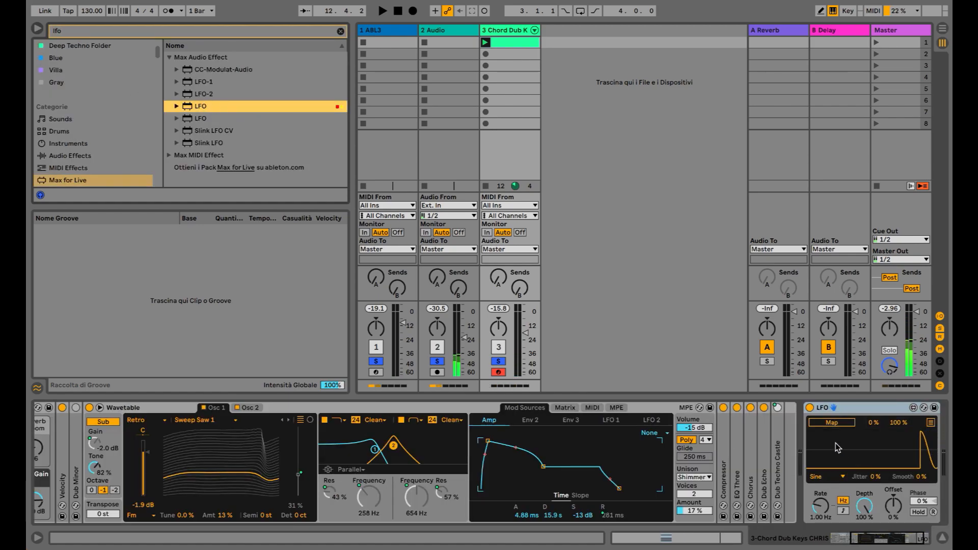
Map the LFO to the chord rack's Filter Cutoff, with a 10% to 56% range and a rate of 0.09 Hz.
click(832, 423)
scroll(322, 430, left, 5)
click(173, 446)
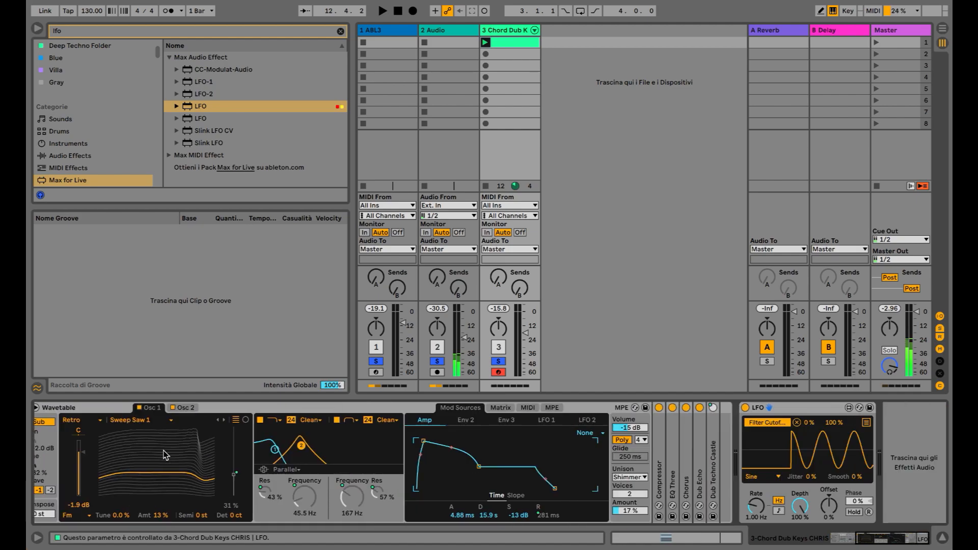
drag(834, 422, 834, 443)
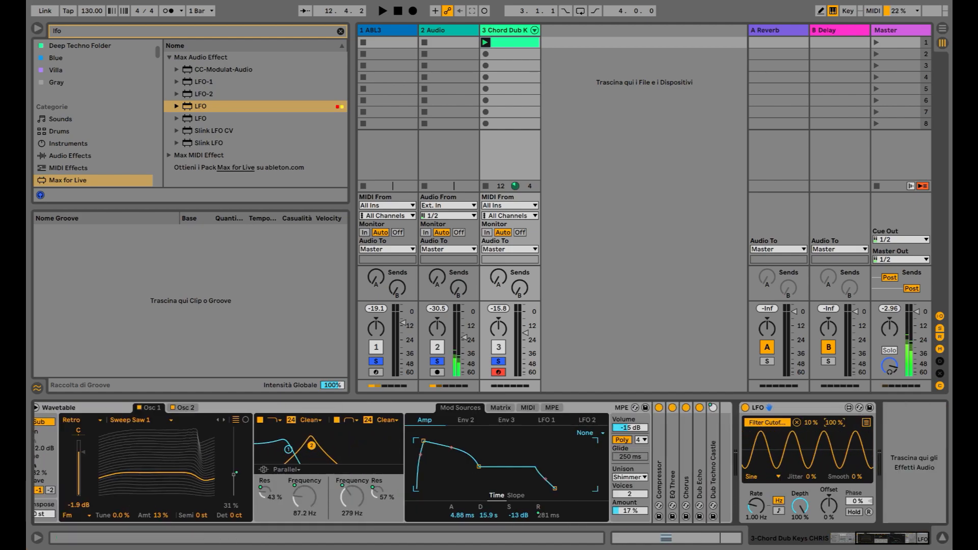
drag(756, 510, 756, 532)
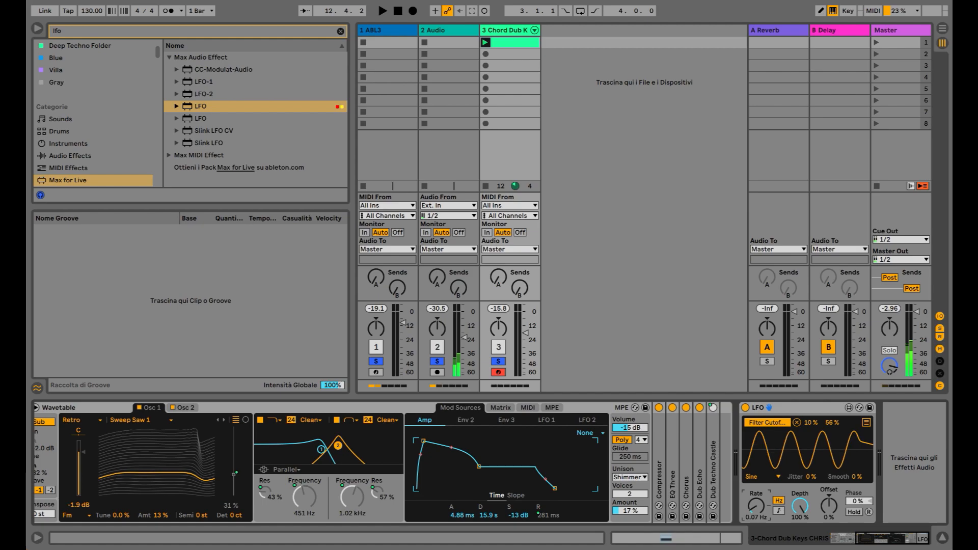
Play the set and adjust the chord track's volume to about -17 dB and the audio texture track's volume to -22.6 dB.
key(space)
drag(526, 333, 526, 332)
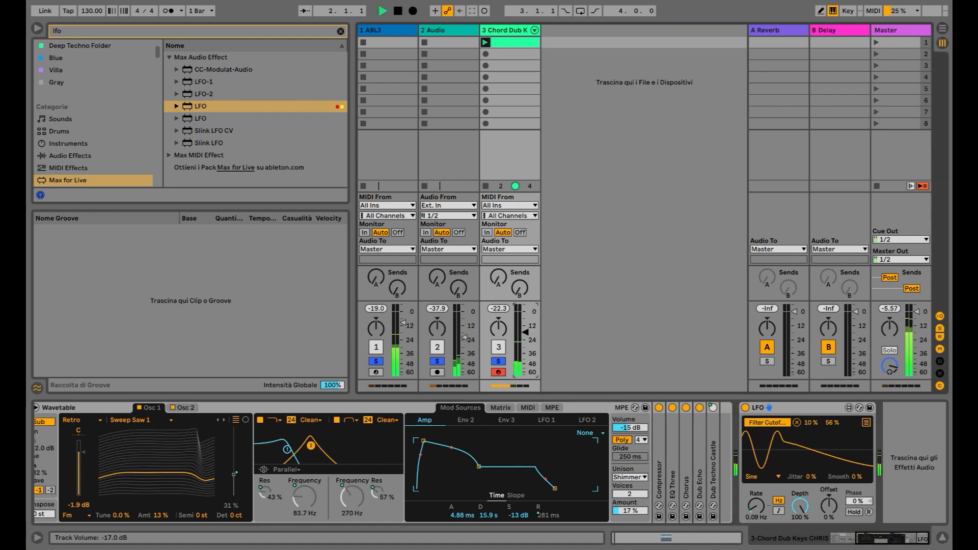
click(340, 32)
scroll(100, 135, down, 15)
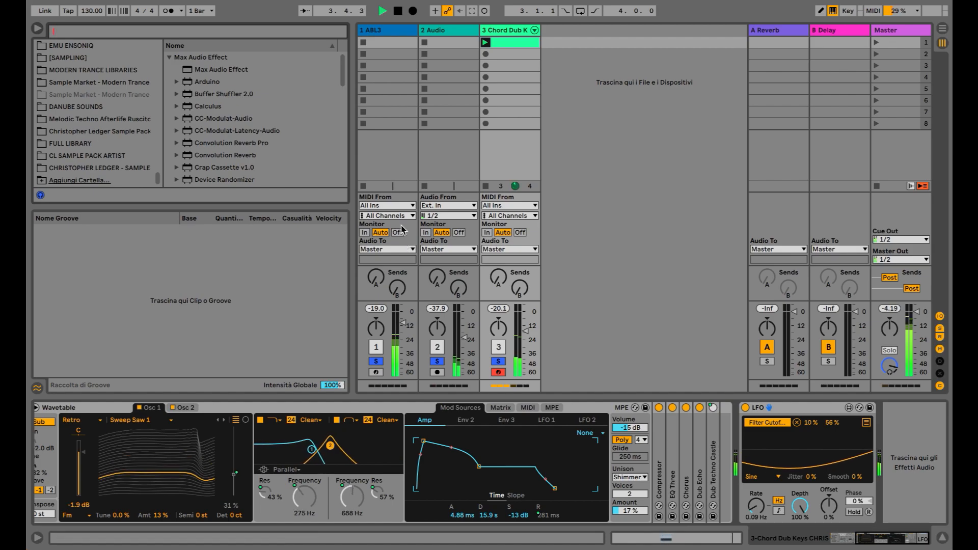
click(466, 335)
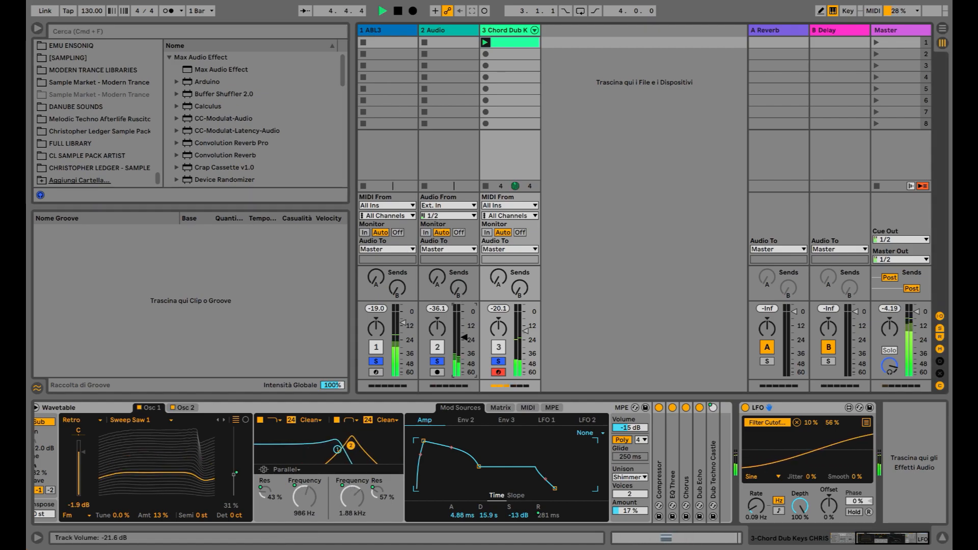
drag(464, 337, 468, 376)
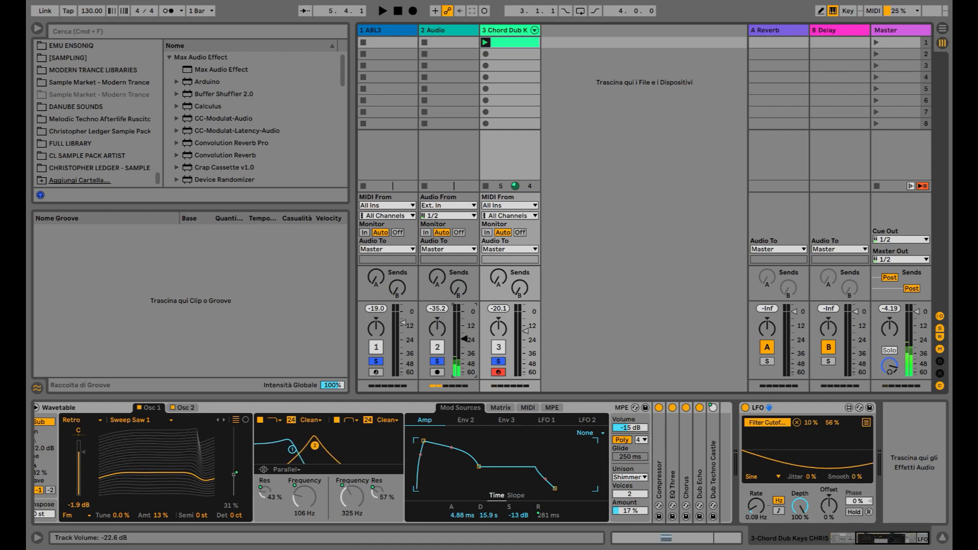
key(space)
Open the CHRISTOPHER LEDGER - SAMPLE library folder, collapse its loop subfolders and search it for full.
click(99, 168)
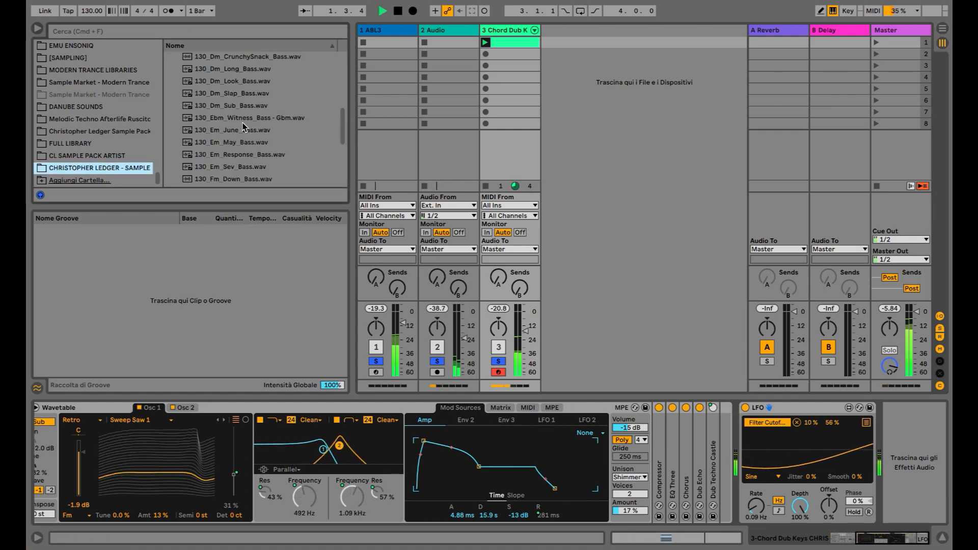
click(169, 58)
click(169, 70)
click(185, 32)
text(full)
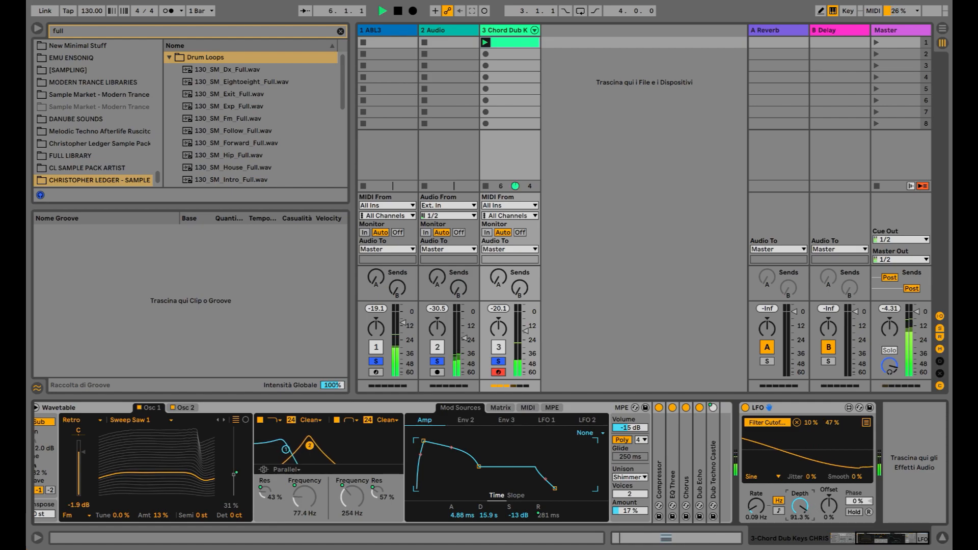
Audition the 130_SM drum loops Dx_Full, Max_Full, Lo_Full and Intro_Full against the playing set.
click(249, 70)
scroll(246, 153, down, 3)
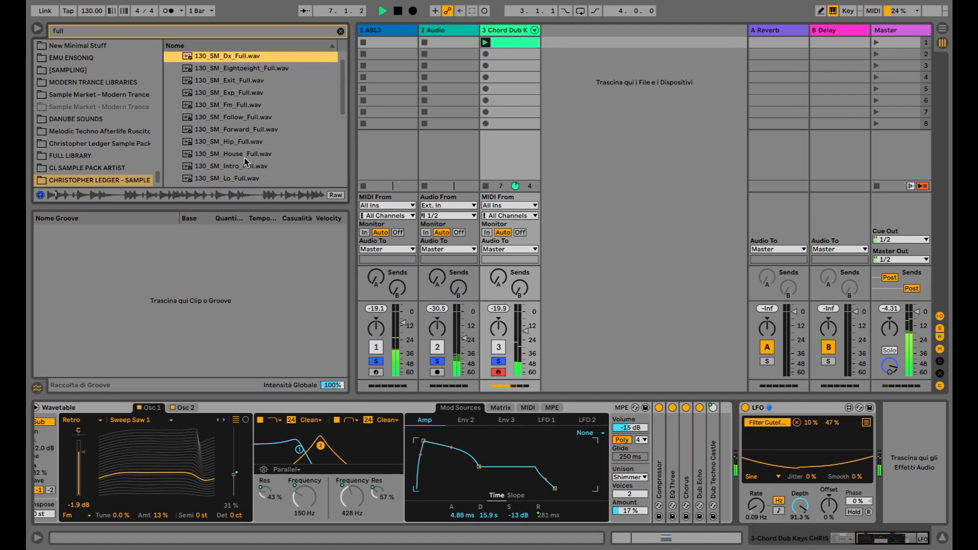
scroll(246, 162, down, 2)
click(241, 140)
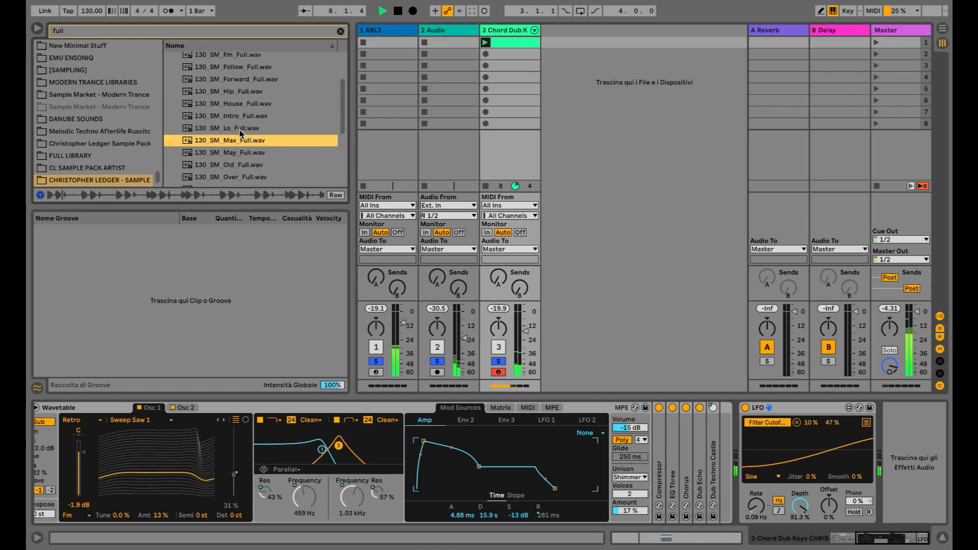
click(240, 129)
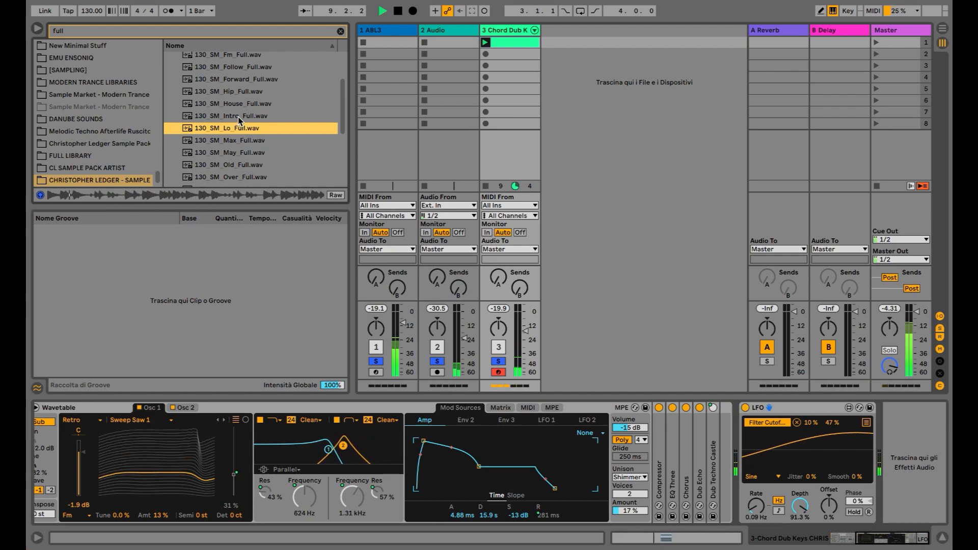
click(237, 117)
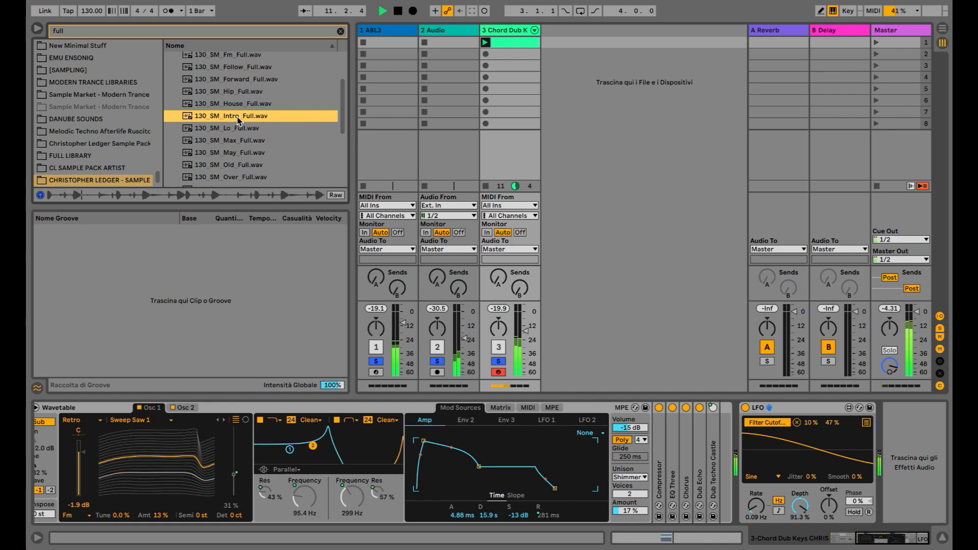
Place 130_SM_Intro_Full.wav on a new audio track after the chords, solo that track and lower its volume to -13.5 dB.
drag(233, 120, 548, 45)
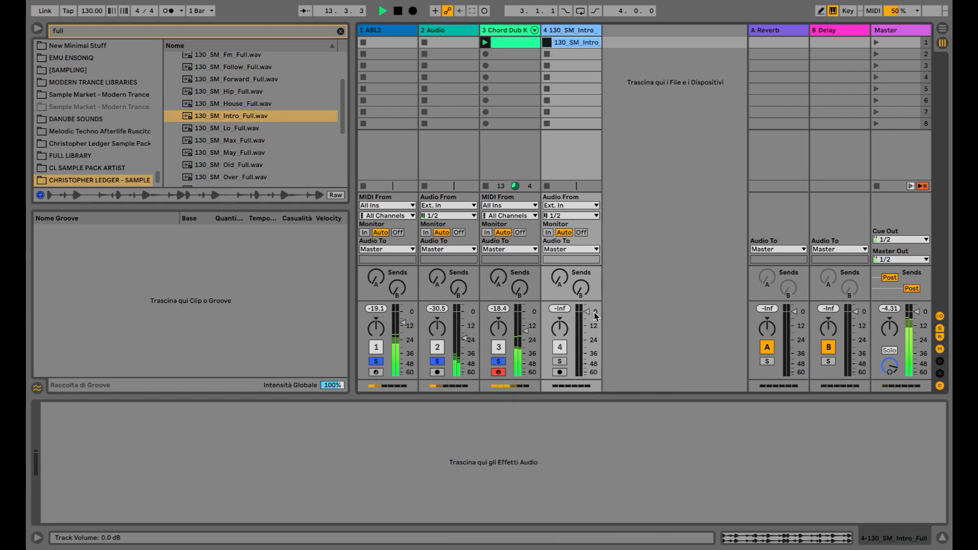
click(559, 361)
drag(586, 311, 586, 321)
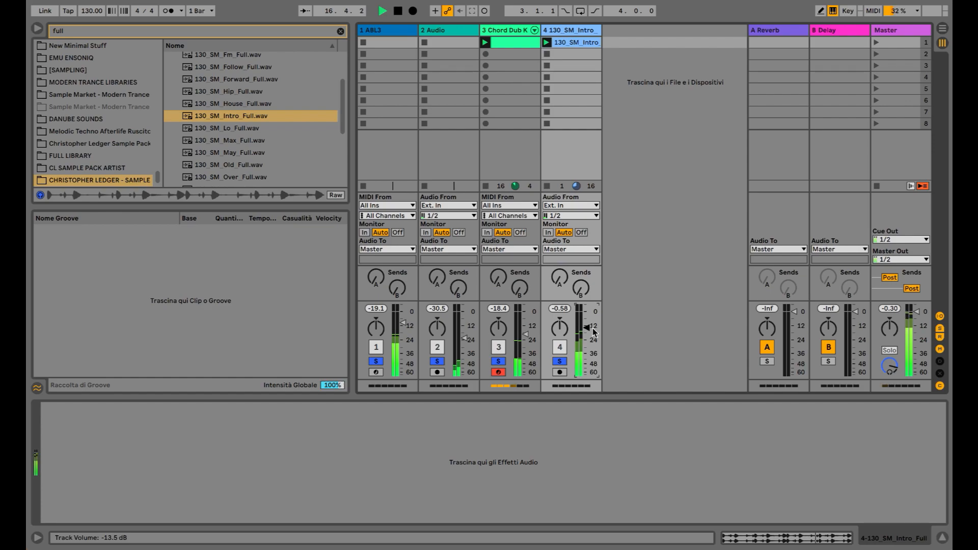
Take the drum loop track out of solo and audition the 130_SM_Roller_Full and 130_SM_Till_Full loops.
scroll(320, 162, down, 3)
click(559, 361)
click(241, 143)
scroll(243, 147, down, 5)
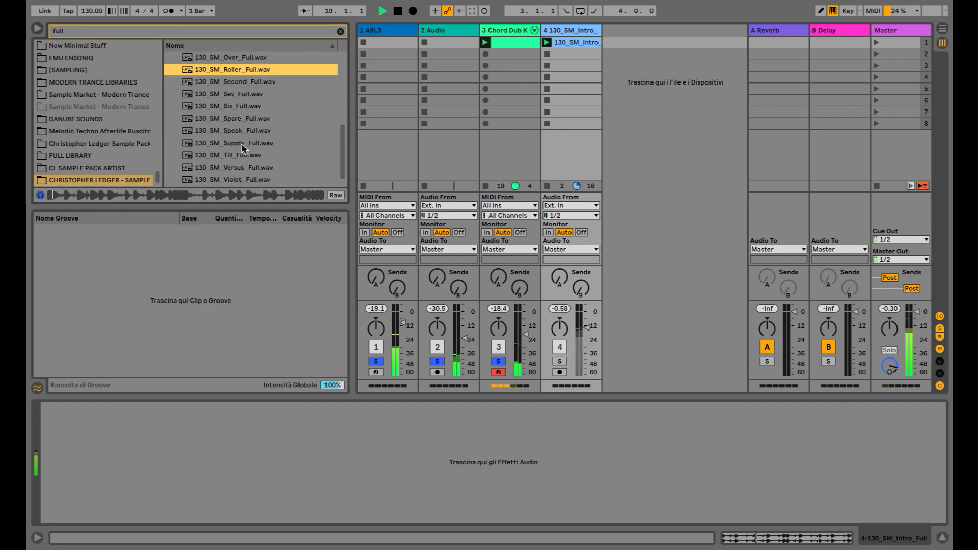
scroll(242, 147, down, 1)
click(243, 146)
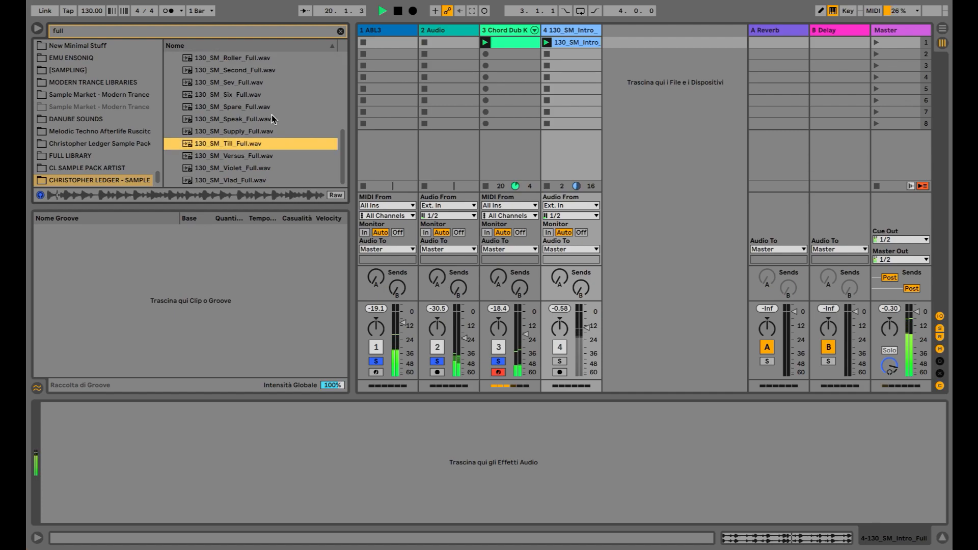
Clear the search, stop playback, and audition 130_Texture_04.wav and 130_Texture_05.wav from the pack's Rhythmic Textures folder.
click(340, 32)
click(502, 157)
key(space)
click(169, 69)
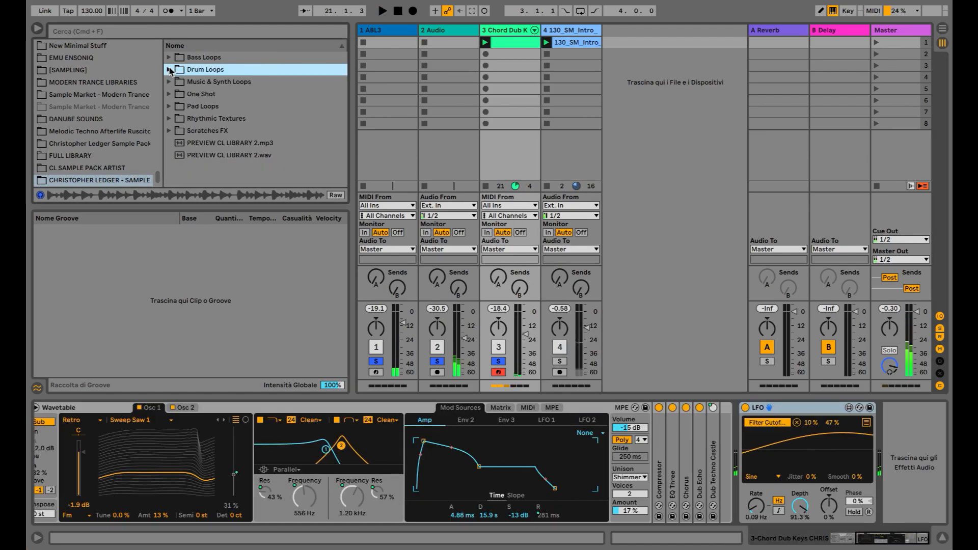
click(169, 118)
scroll(194, 138, down, 1)
click(213, 151)
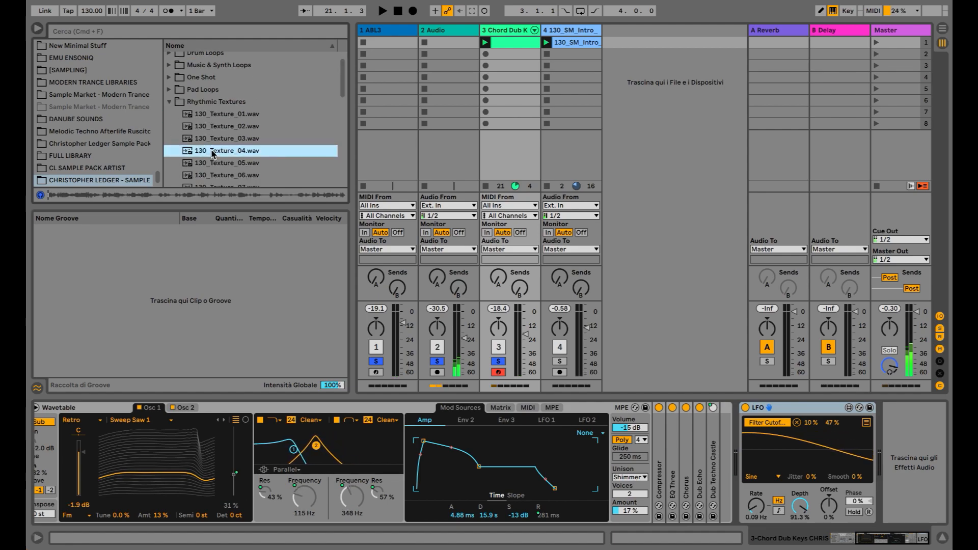
click(218, 163)
Place 130_Texture_05.wav on a new audio track after the drum loop, launch its clip and solo the track.
drag(220, 162, 614, 44)
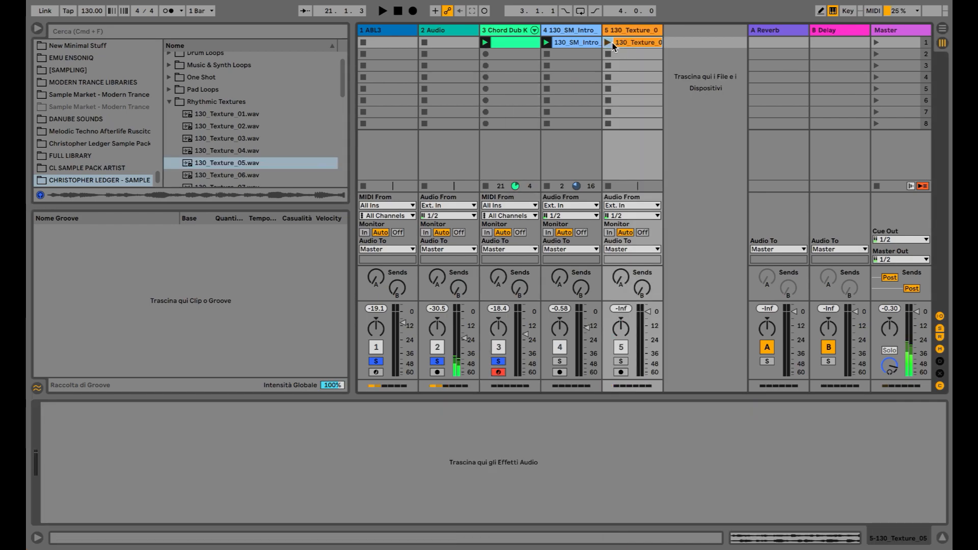
click(609, 43)
click(621, 361)
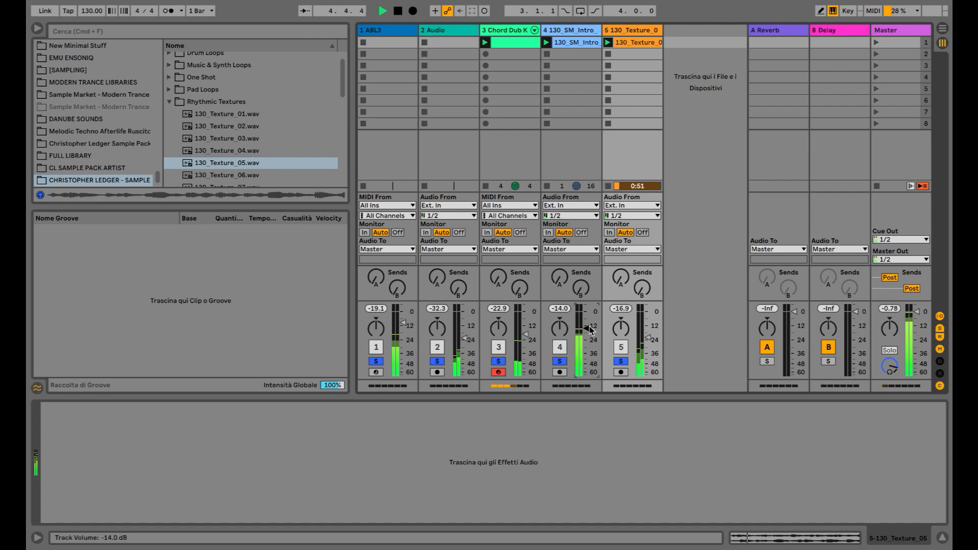
Raise the Gain of the Limiter on the master track to 11.3 dB.
click(892, 31)
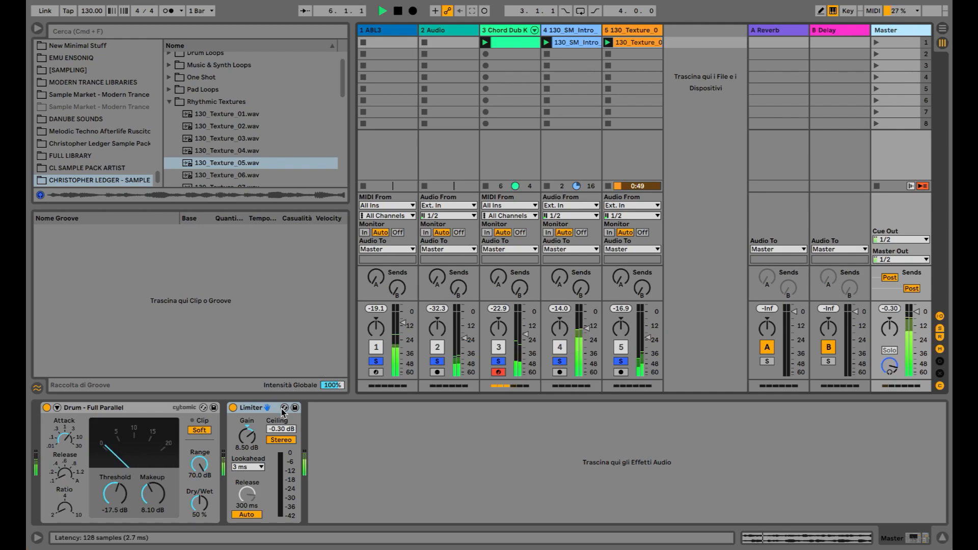
drag(247, 436, 247, 426)
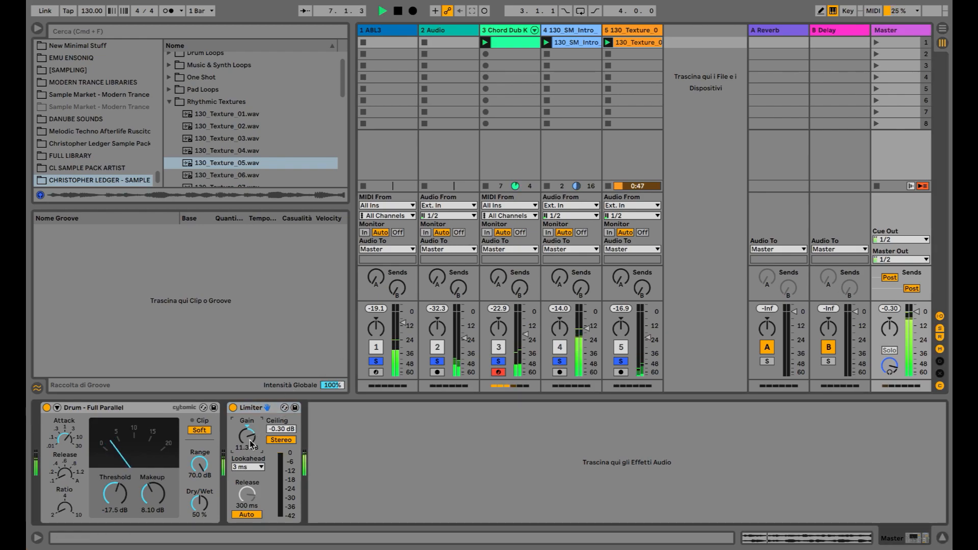
Add the IXL Spectrum Analyzer plug-in to the master, set it to 1/3-octave view with C weighting, and move its window off the mixer.
scroll(108, 100, up, 10)
click(79, 111)
click(87, 32)
text(spectr)
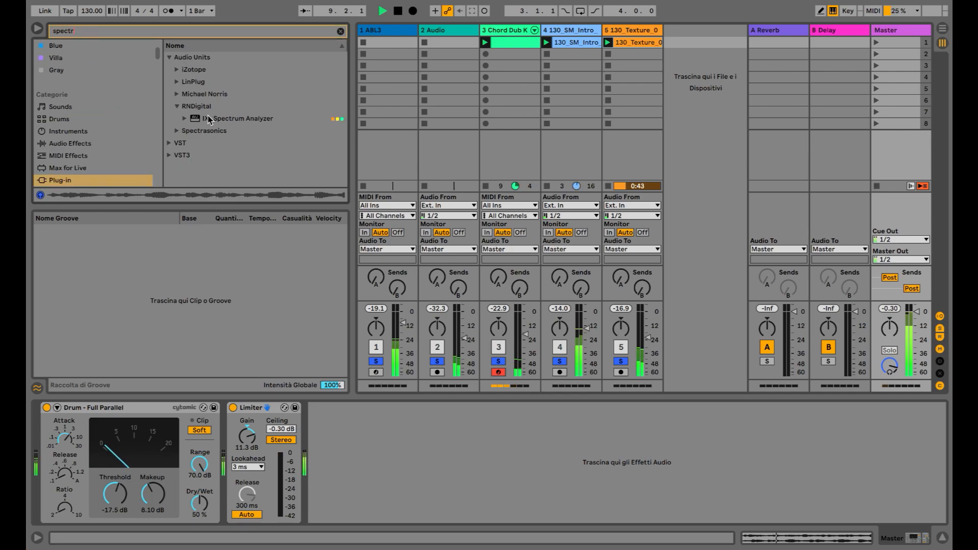
double_click(208, 119)
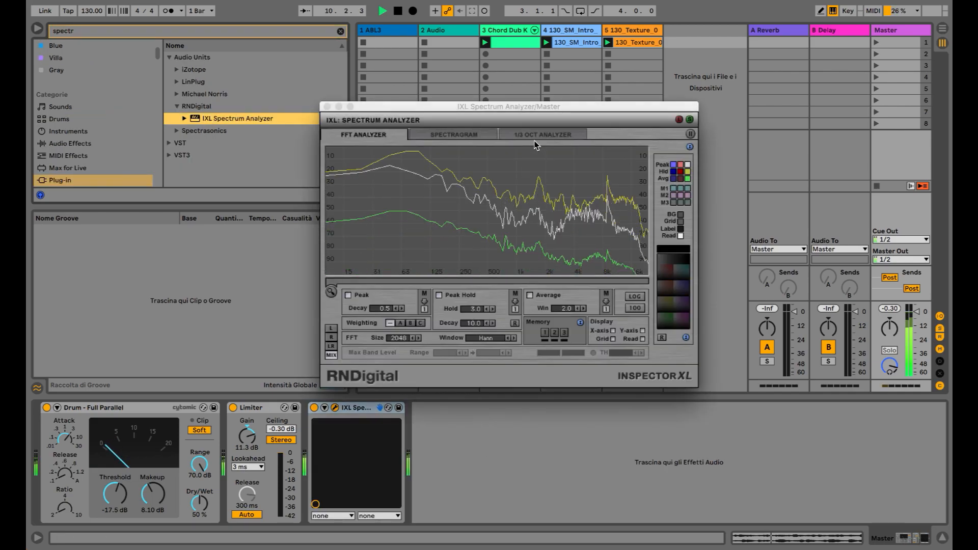
click(539, 135)
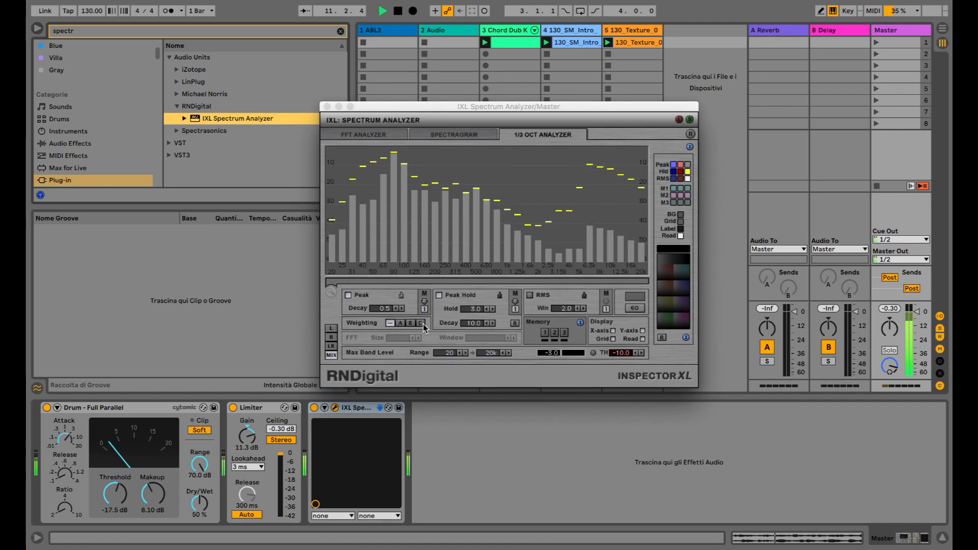
drag(554, 105, 308, 53)
Rebalance the volumes of the drum loop, dub chord and audio texture tracks while watching the spectrum analyzer.
drag(586, 329, 586, 334)
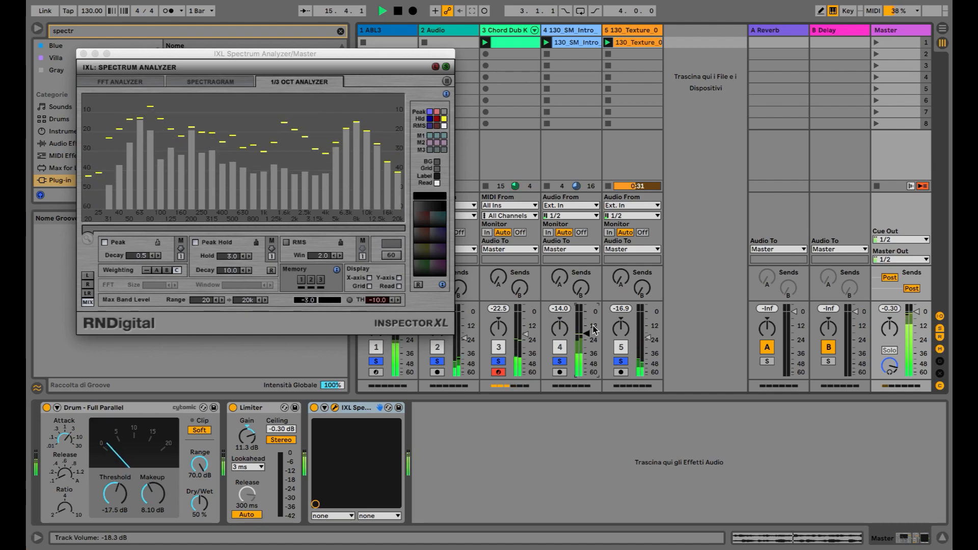
drag(525, 334, 525, 332)
drag(464, 337, 464, 336)
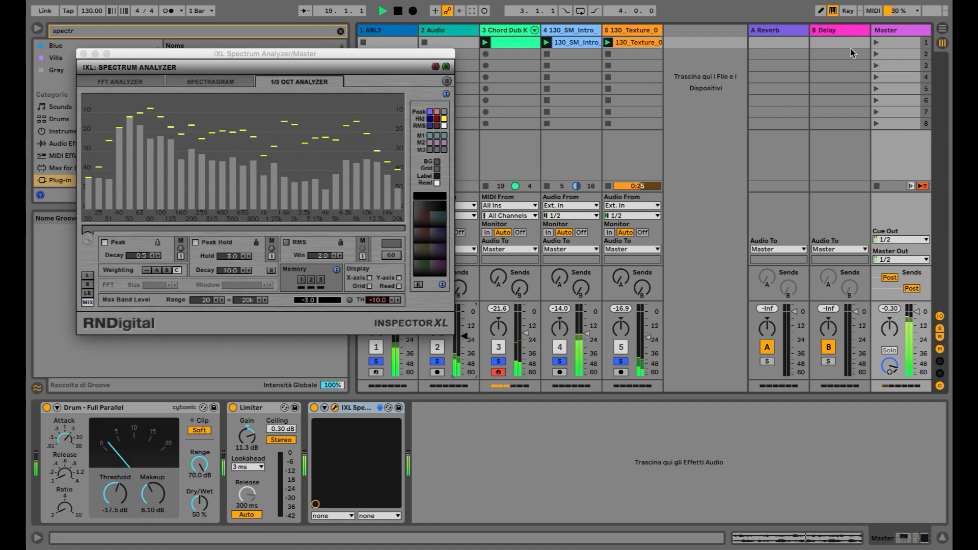
Move the analyzer window aside, search the plug-ins for pro q, and add FabFilter Pro-Q 3 before the master Limiter.
drag(163, 53, 603, 36)
click(341, 32)
text(pro q)
click(210, 82)
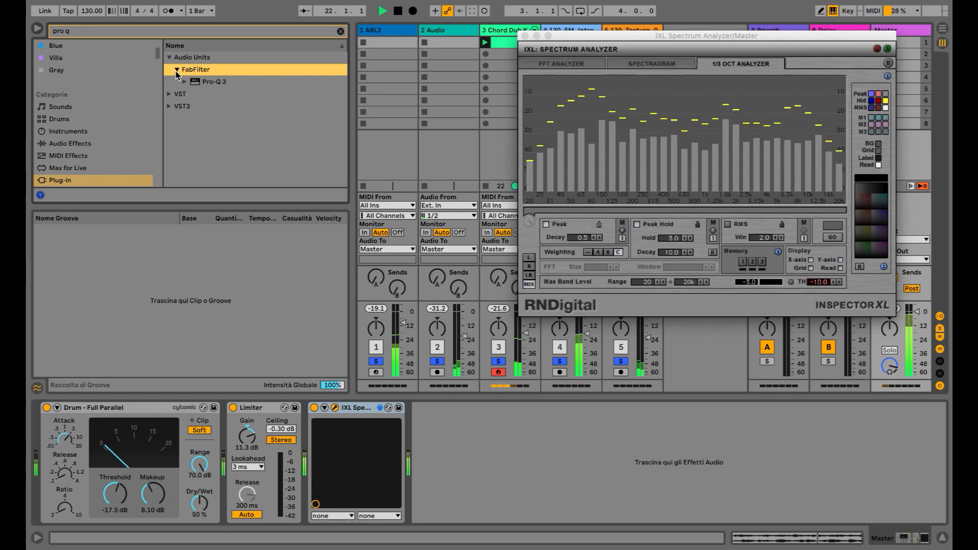
double_click(211, 82)
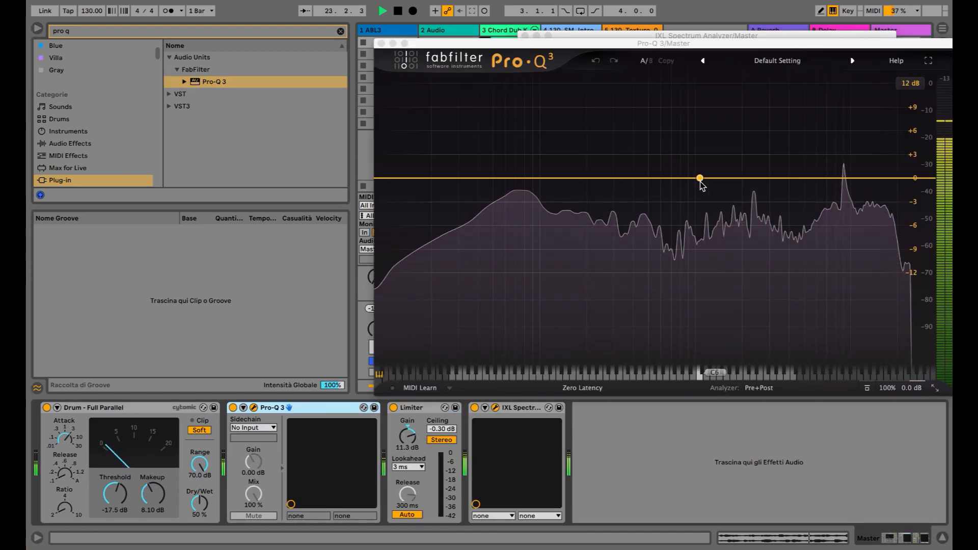
Add a Bell band at 706.69 Hz in Pro-Q 3, give it an upward dynamic range and close the plug-in window.
click(671, 177)
drag(661, 306, 661, 298)
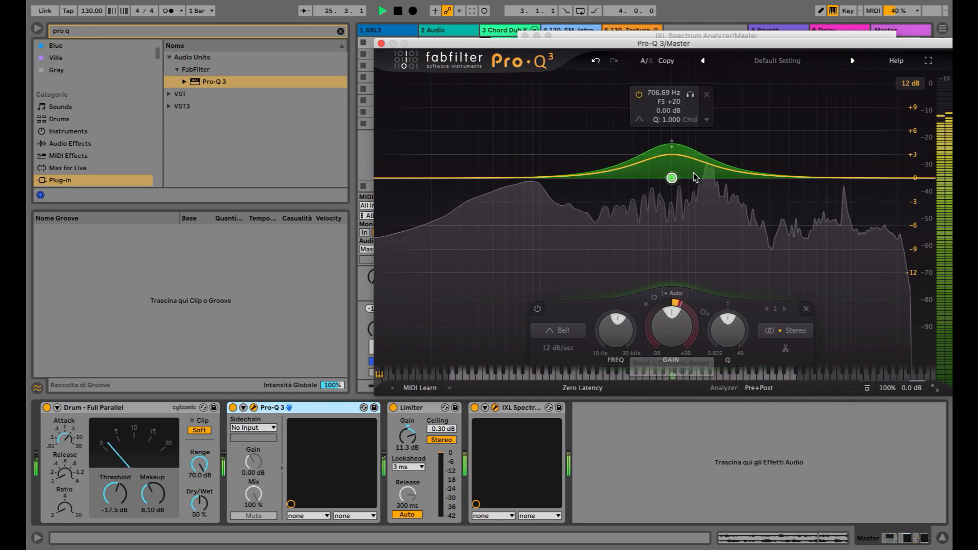
click(381, 44)
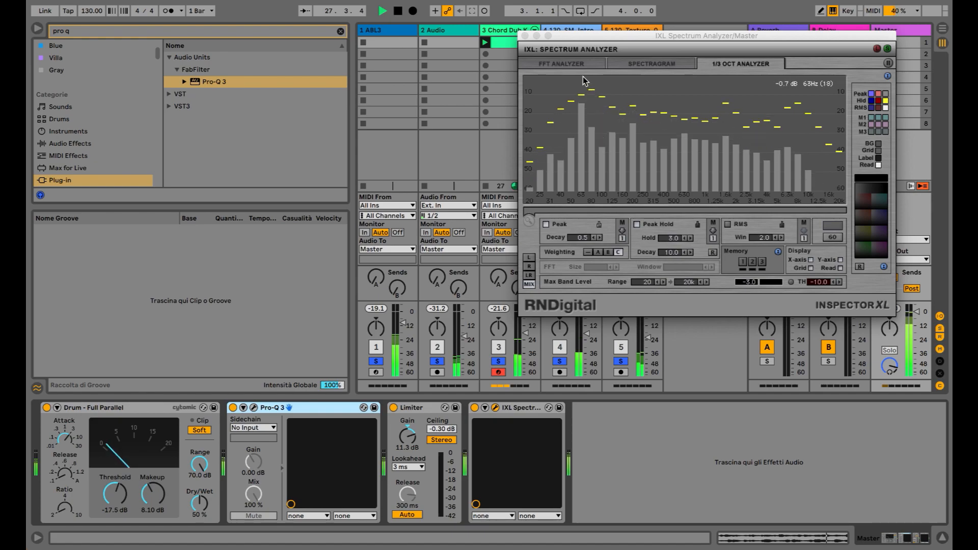
Stop playback and fade the master track's volume down to -68.0 dB.
key(space)
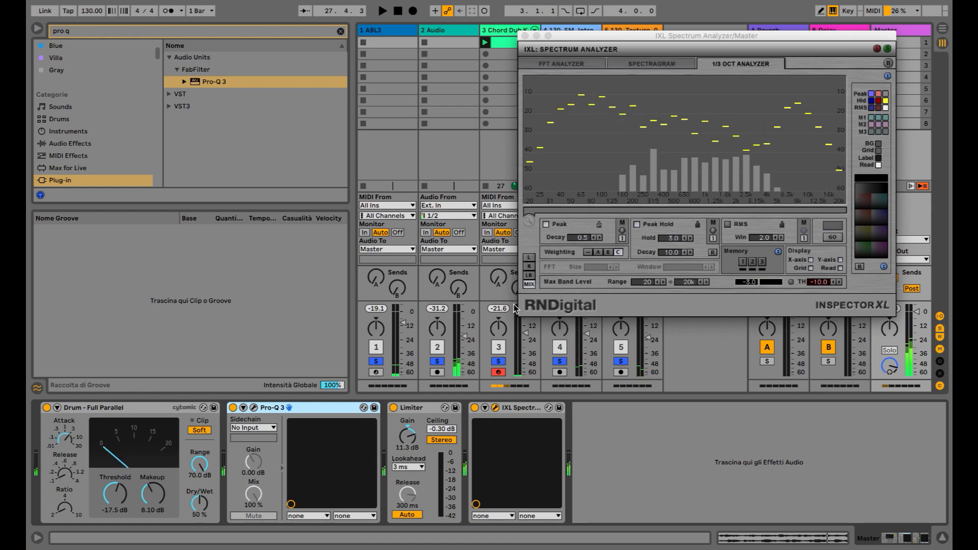
drag(915, 311, 915, 373)
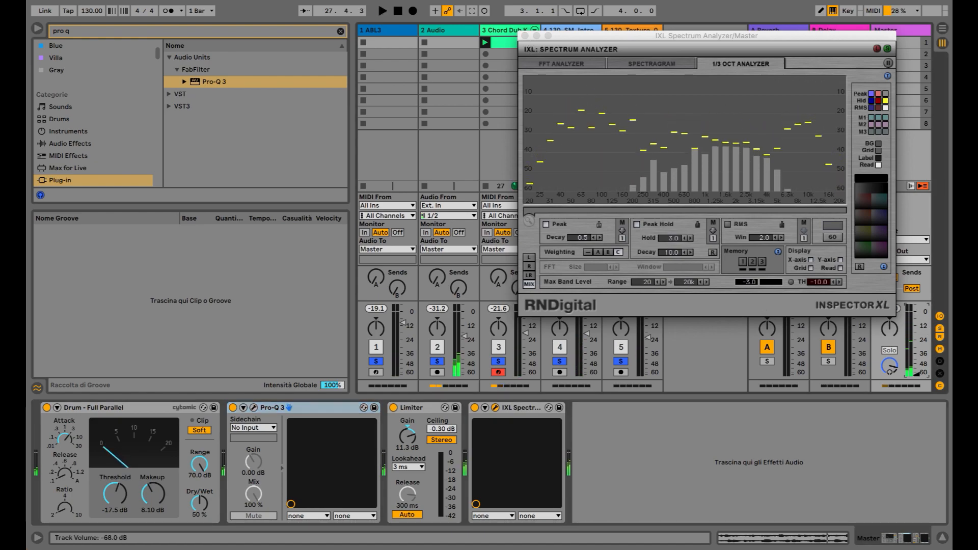